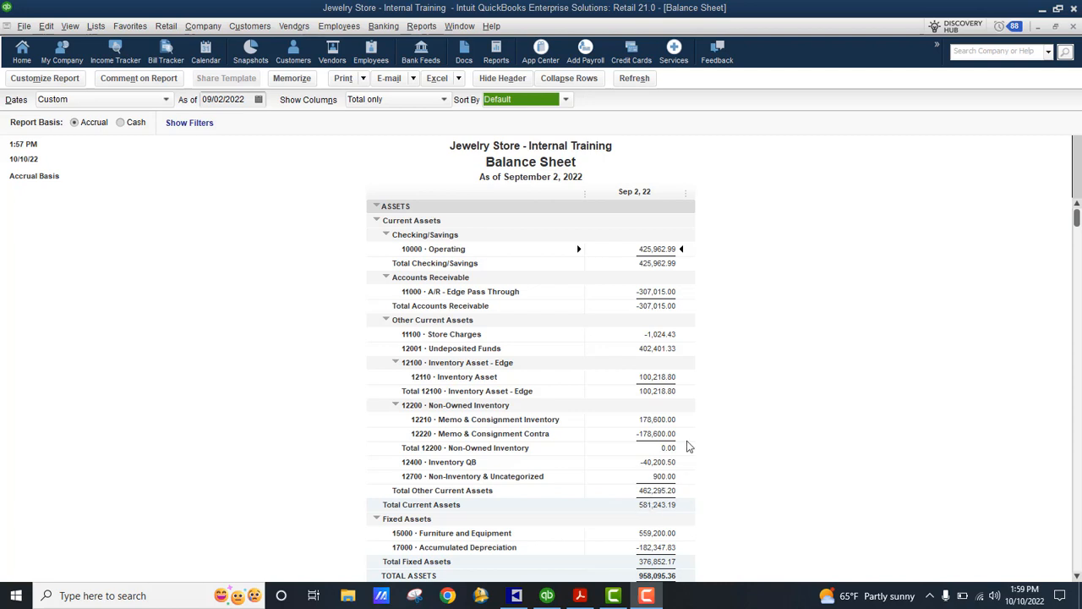
# - Review the balance sheet down to liabilities, switch to The Edge and open the inventory account mappings in its QuickBooks setup
pyautogui.scroll(-6, 784, 448)
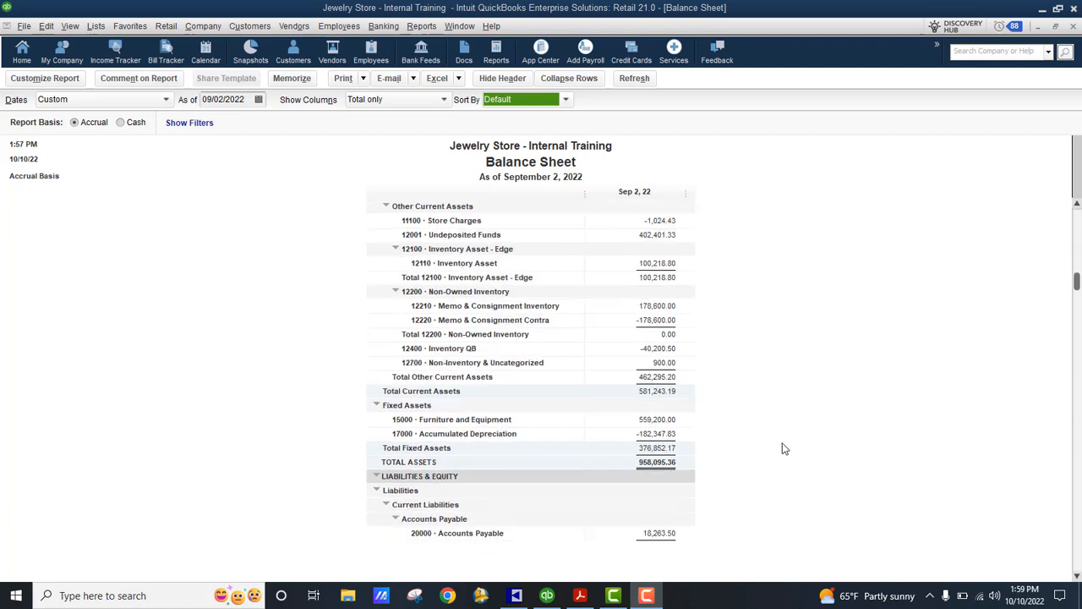
pyautogui.scroll(-4, 784, 449)
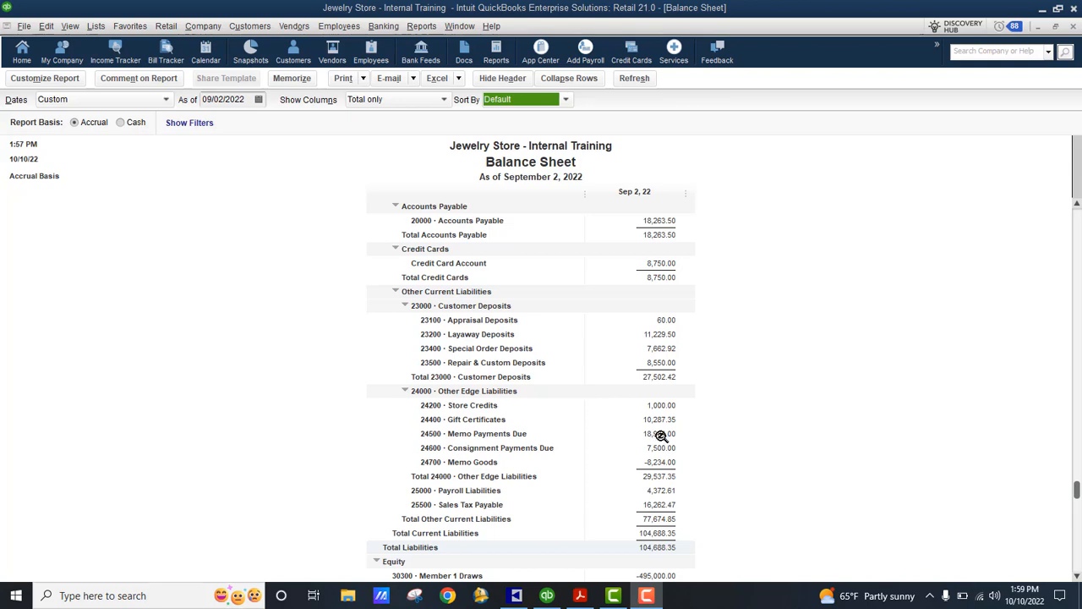
pyautogui.click(515, 596)
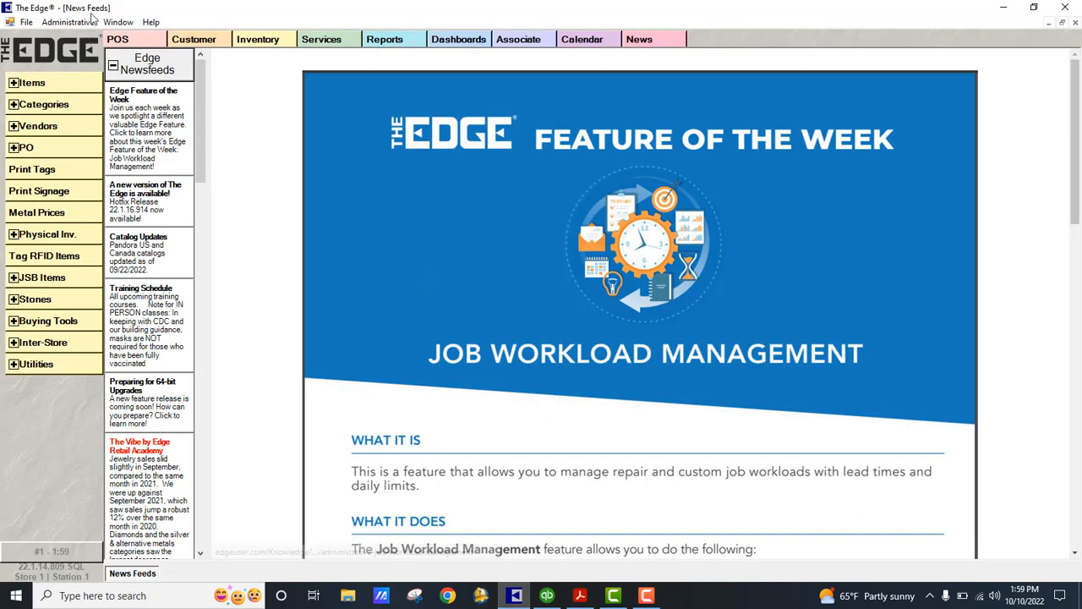
pyautogui.click(76, 22)
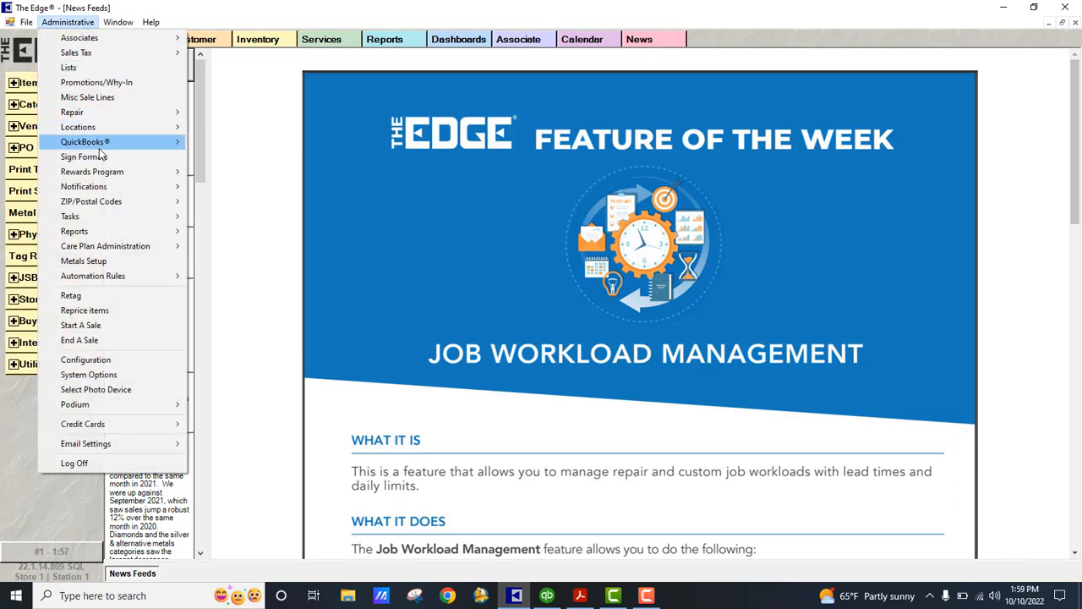
pyautogui.moveTo(88, 141)
pyautogui.click(236, 177)
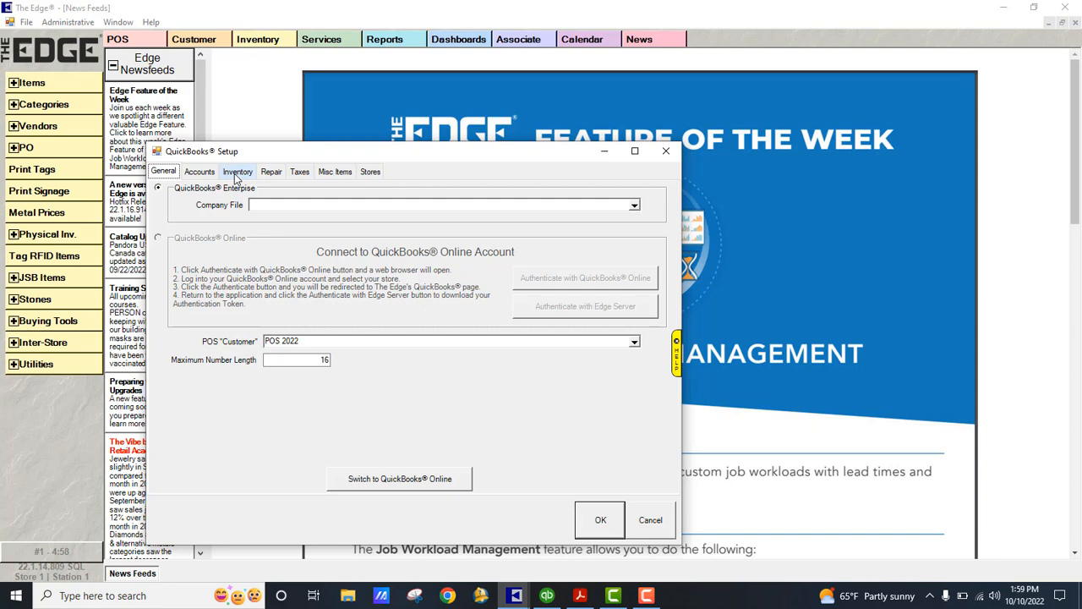
pyautogui.click(237, 172)
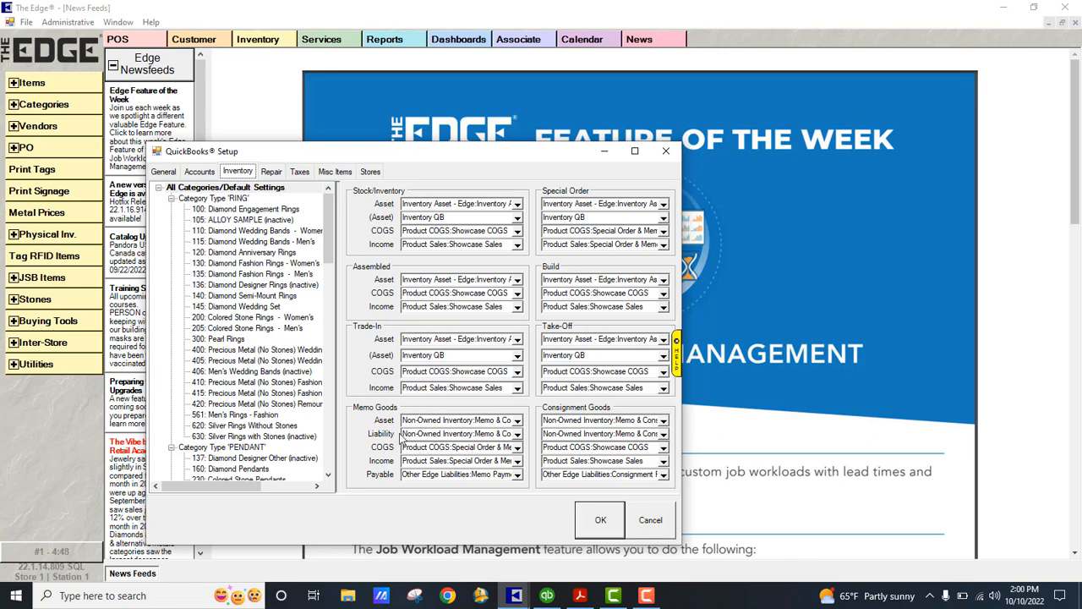
# - Assign Memo & Consignment Inventory as the Memo Goods asset account and Memo & Consignment Contra as its liability account
pyautogui.click(518, 421)
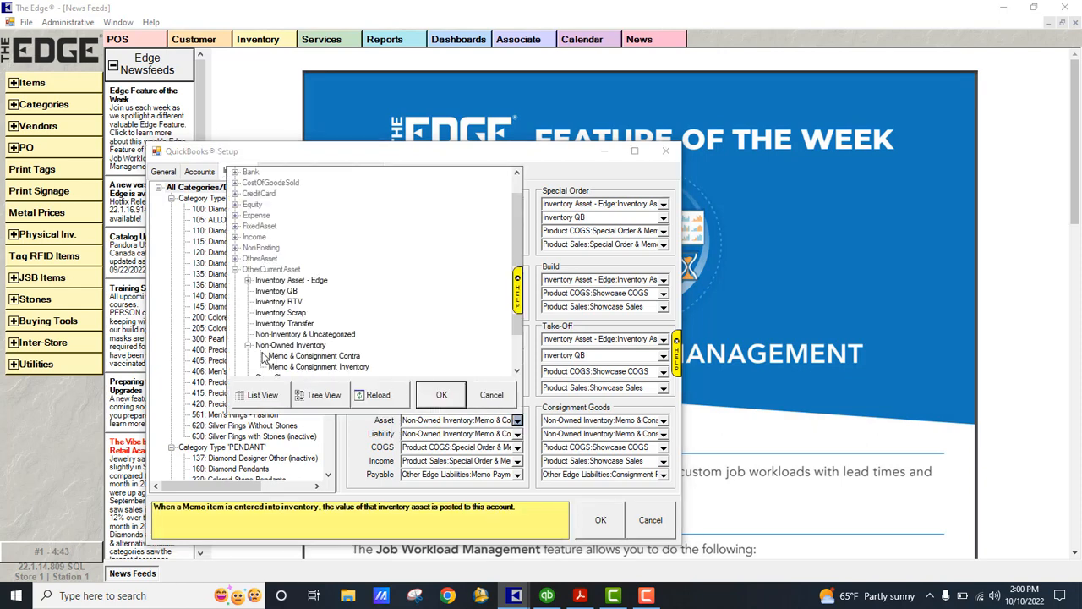
pyautogui.click(296, 369)
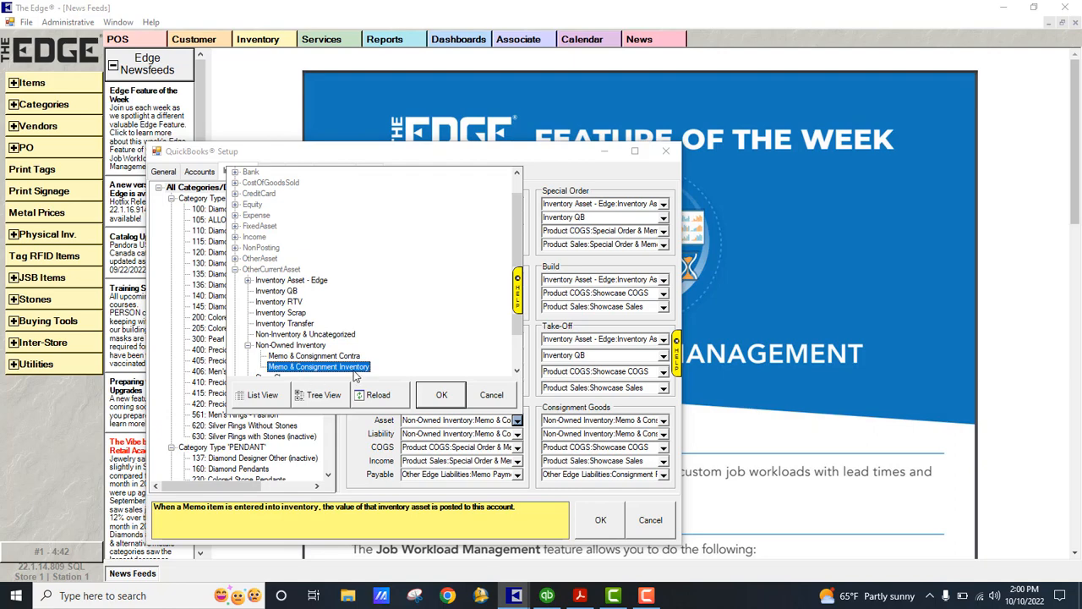
pyautogui.click(441, 395)
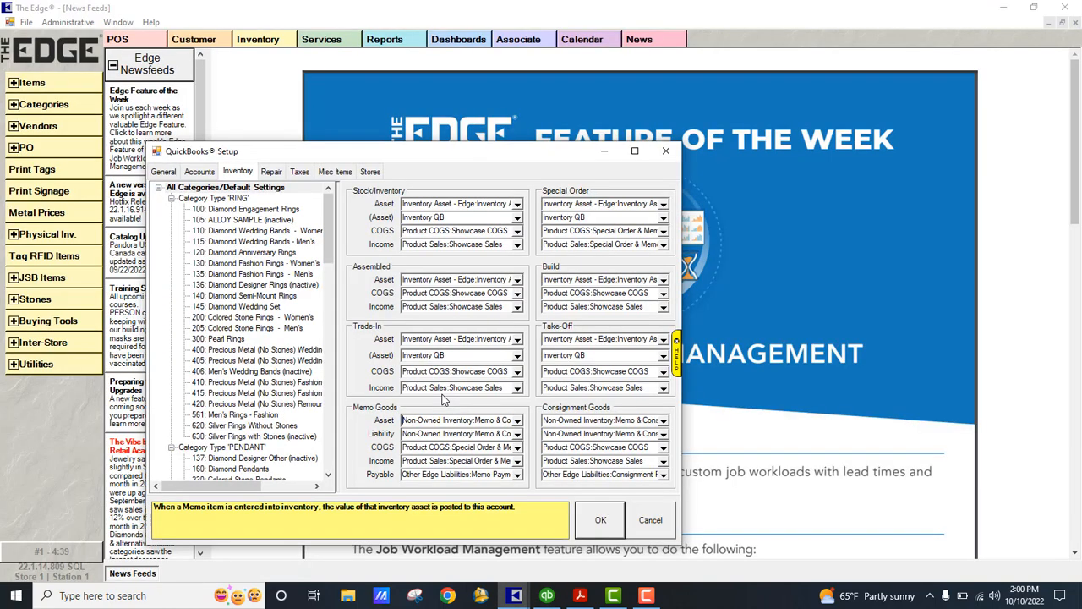
pyautogui.click(517, 434)
pyautogui.click(331, 373)
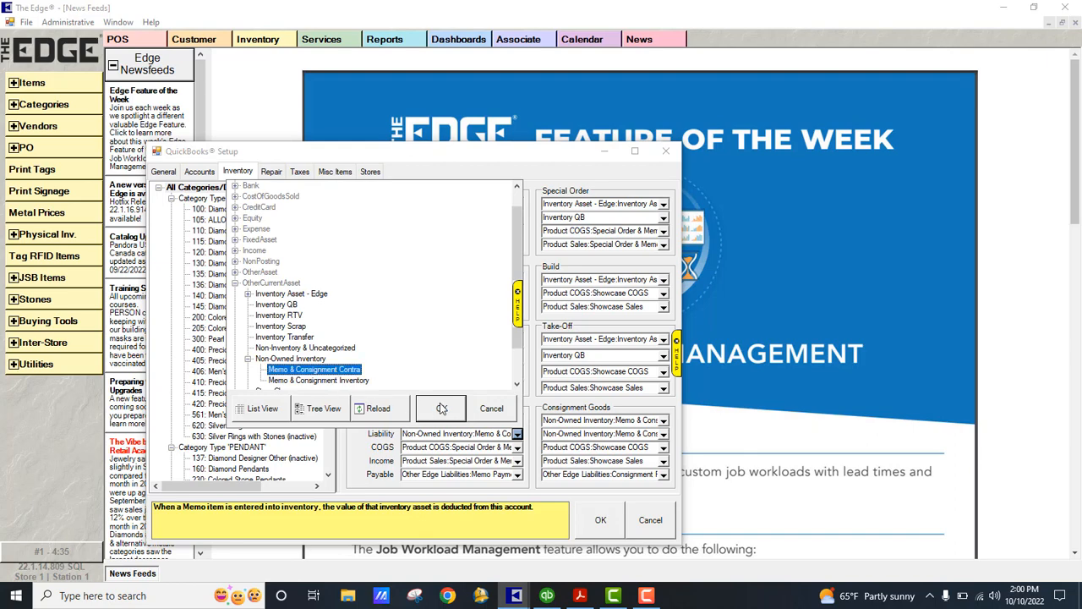
pyautogui.click(442, 408)
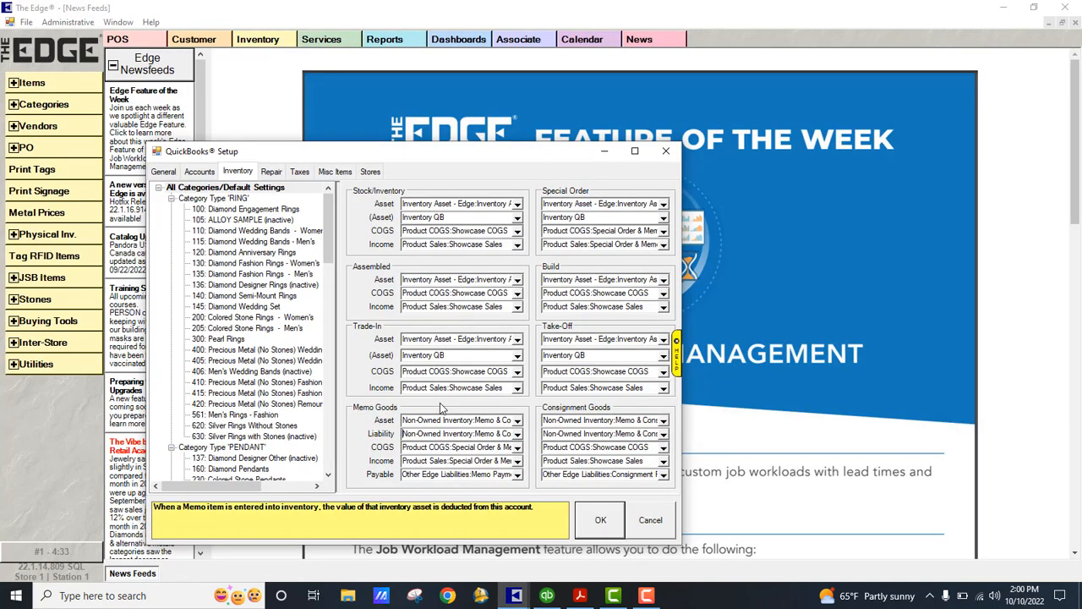
# - Assign Memo Payments Due under Other Edge Liabilities as the Memo Goods payable account and open the Consignment Goods payable account choices
pyautogui.click(517, 474)
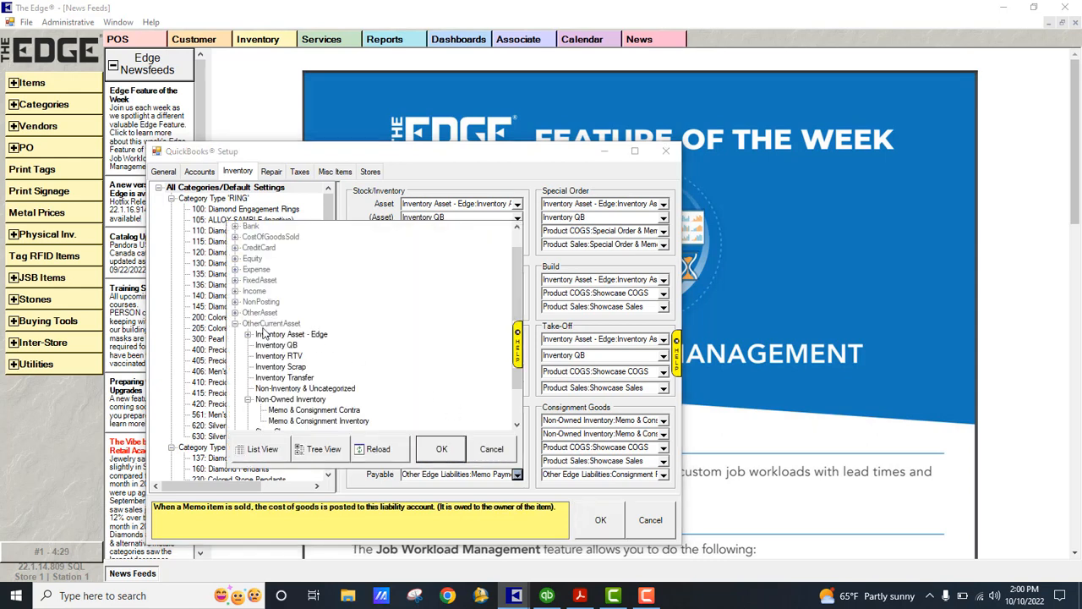
pyautogui.click(236, 325)
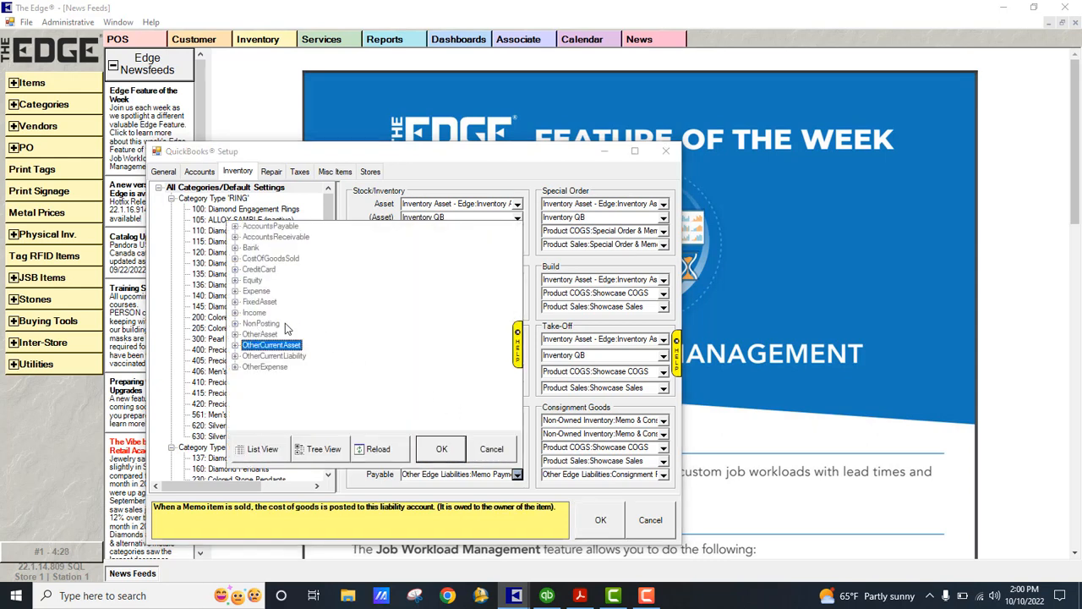
pyautogui.click(236, 357)
pyautogui.click(247, 378)
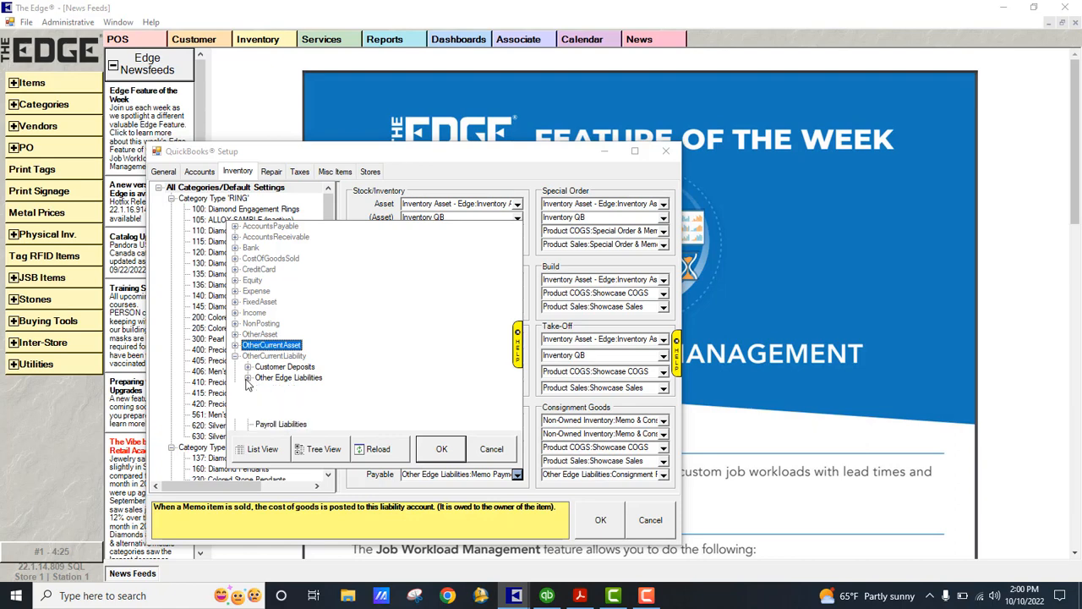
pyautogui.scroll(-1, 377, 381)
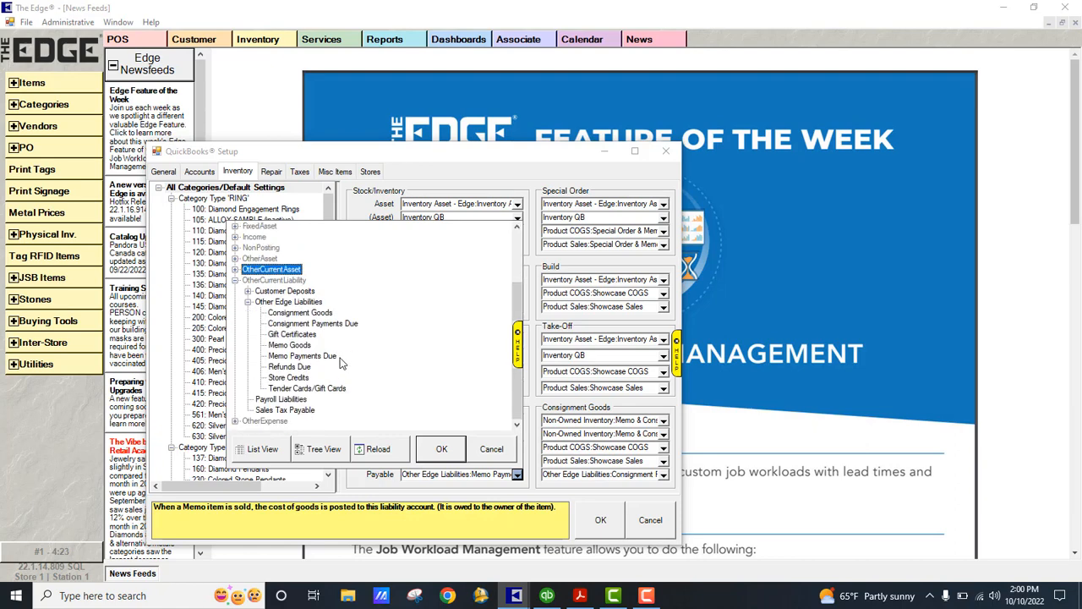
pyautogui.click(322, 359)
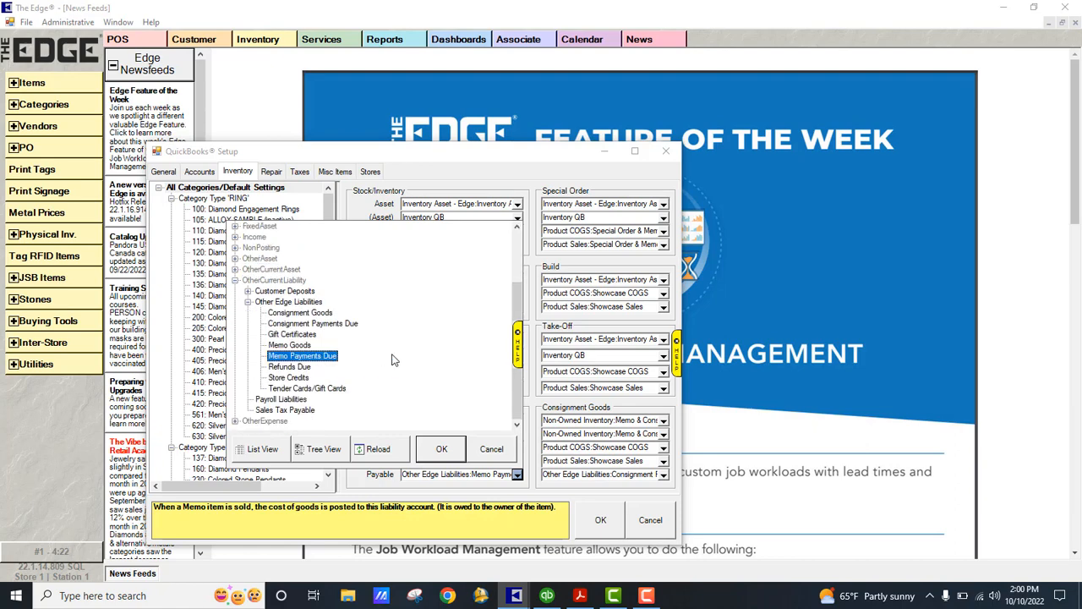
pyautogui.click(441, 451)
pyautogui.click(664, 476)
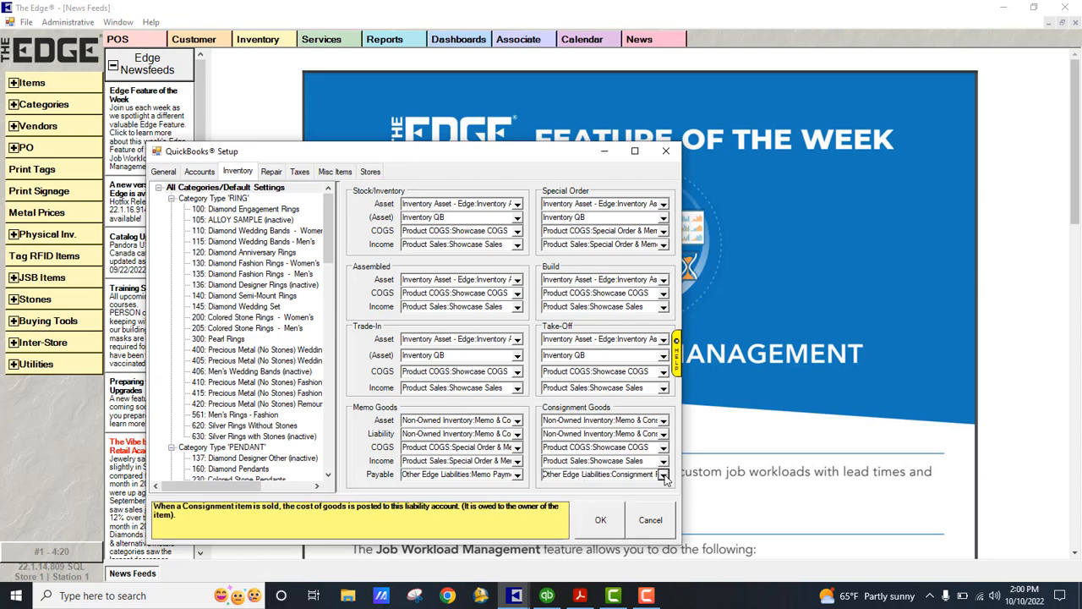
# - Close the knowledge-base browser page and open a new inventory item form in The Edge
pyautogui.click(441, 356)
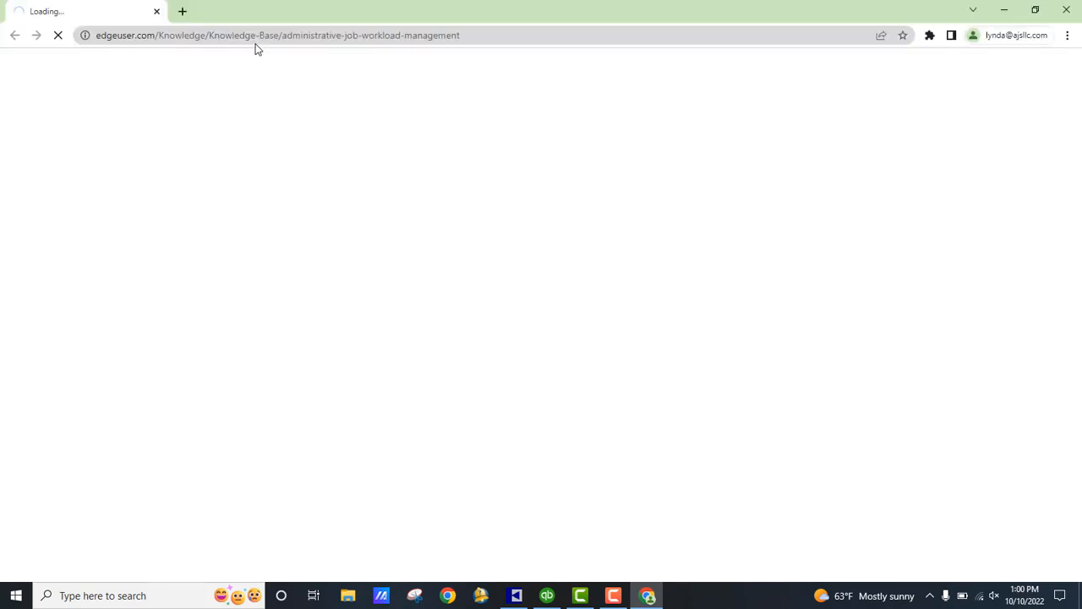
pyautogui.click(1066, 10)
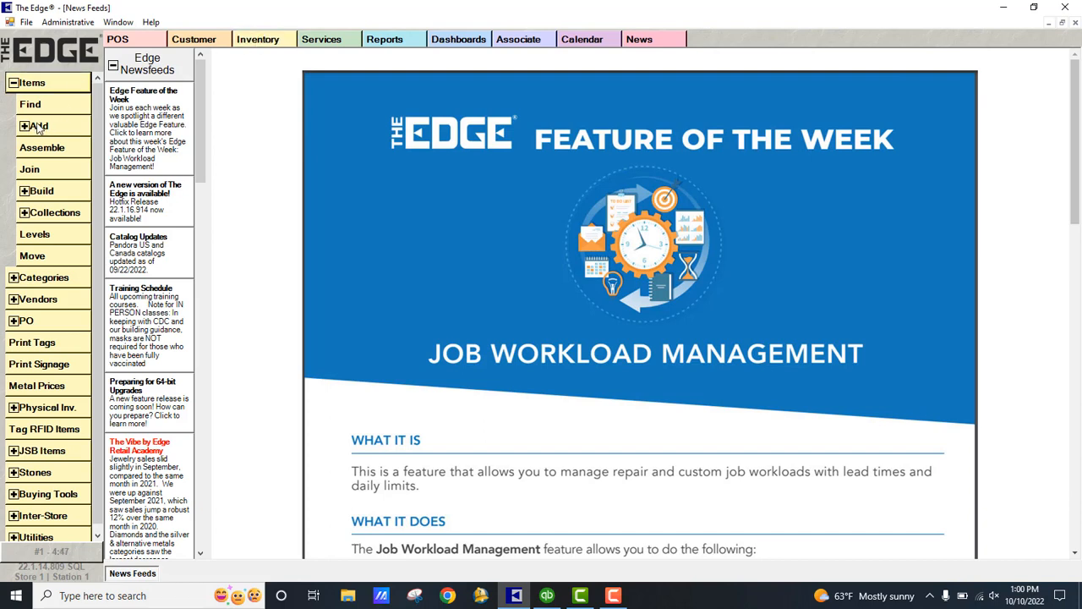
pyautogui.click(26, 128)
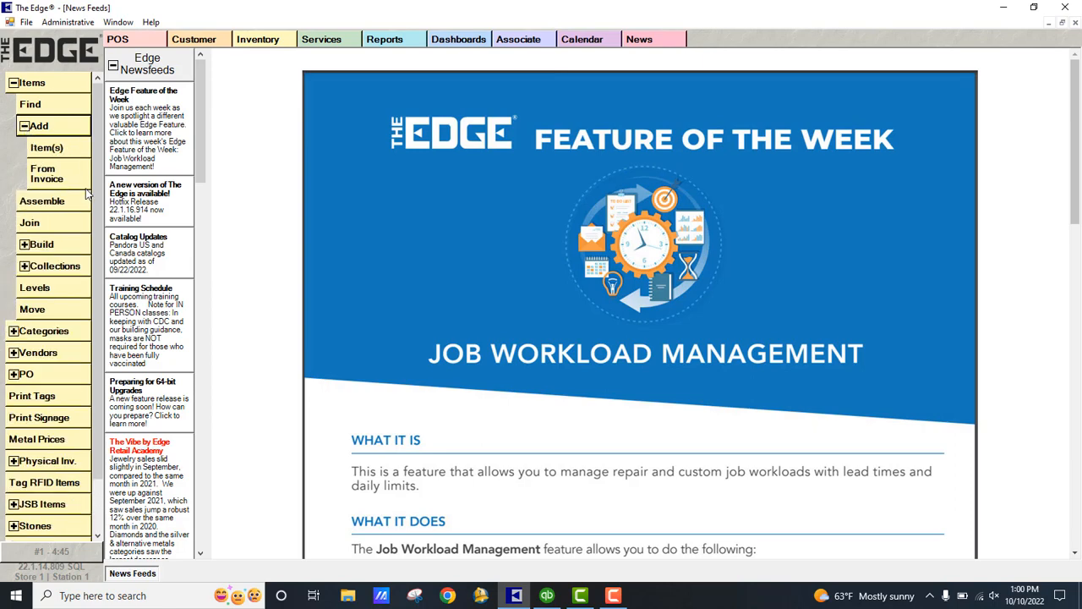
pyautogui.click(46, 148)
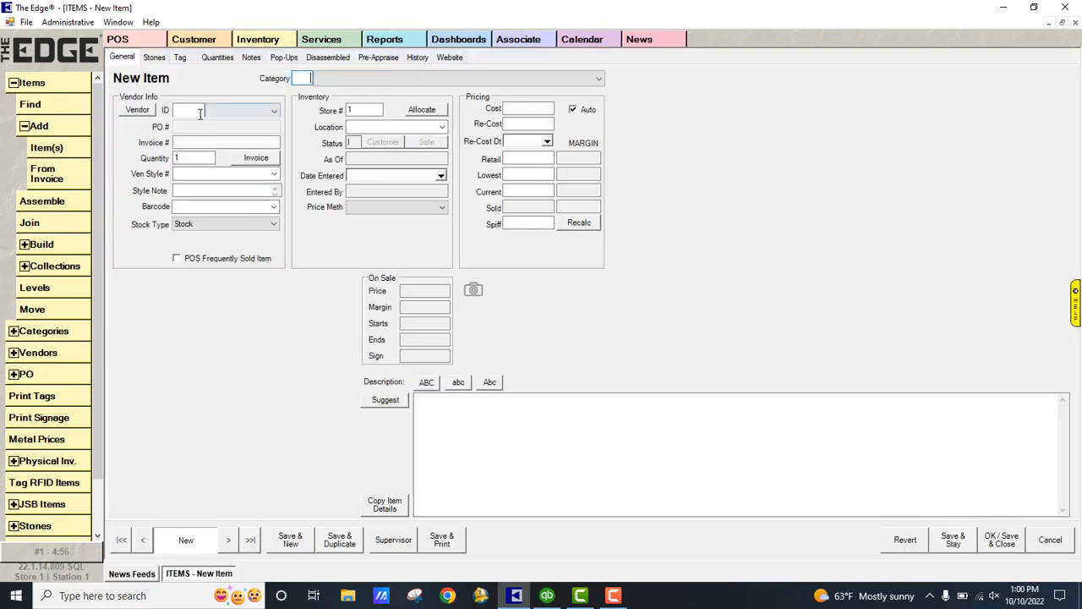
# - Enter category 100 Diamond Engagement Rings, vendor AJS and vendor style AJS0902222 for the new item
pyautogui.click(193, 113)
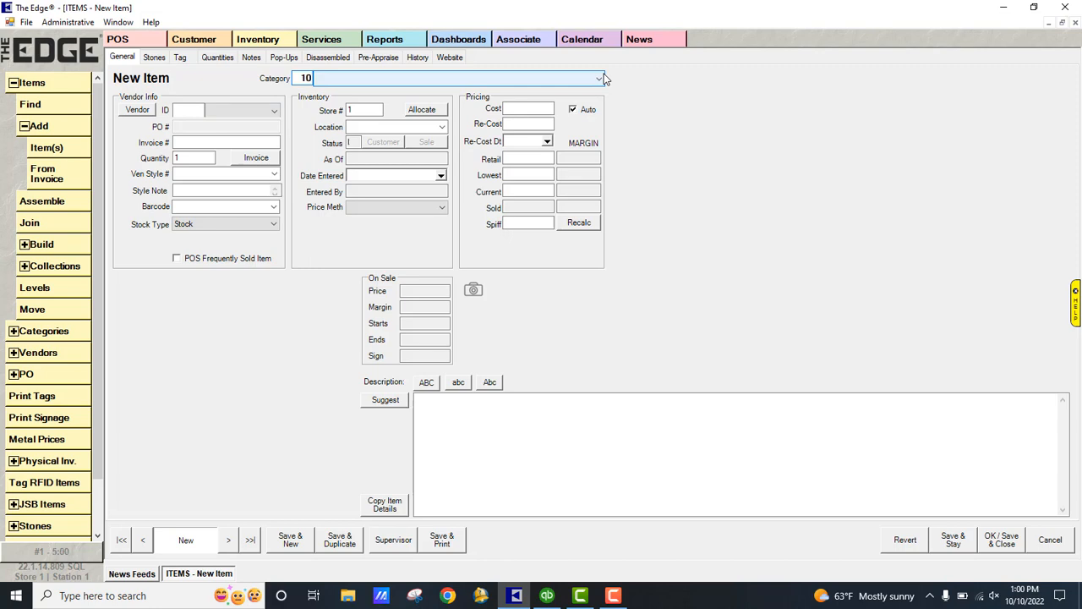
pyautogui.write('0')
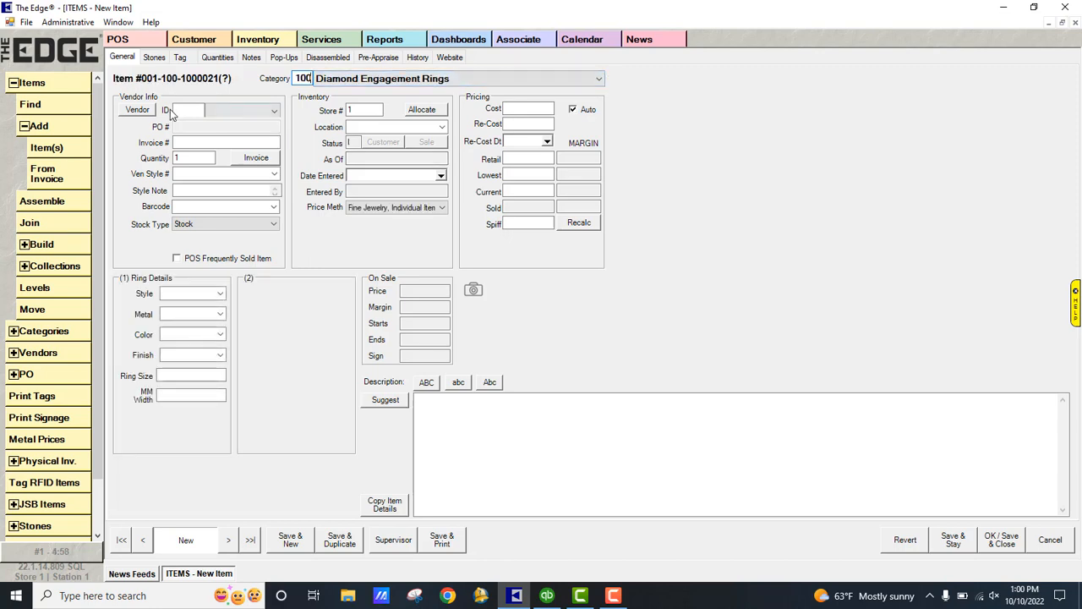
pyautogui.click(190, 116)
pyautogui.write('ajs')
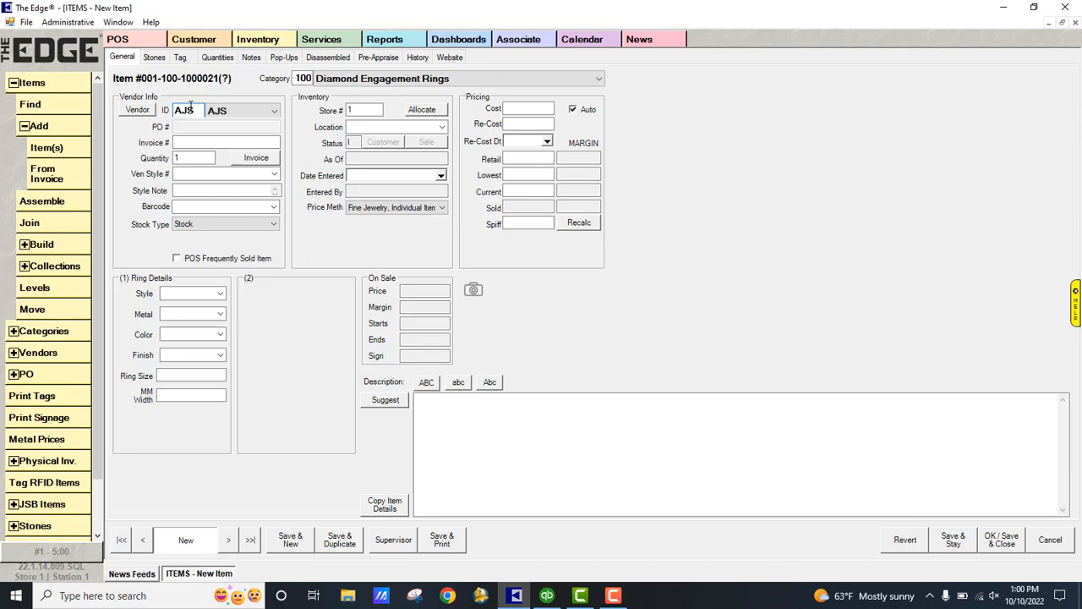
pyautogui.press('Tab')
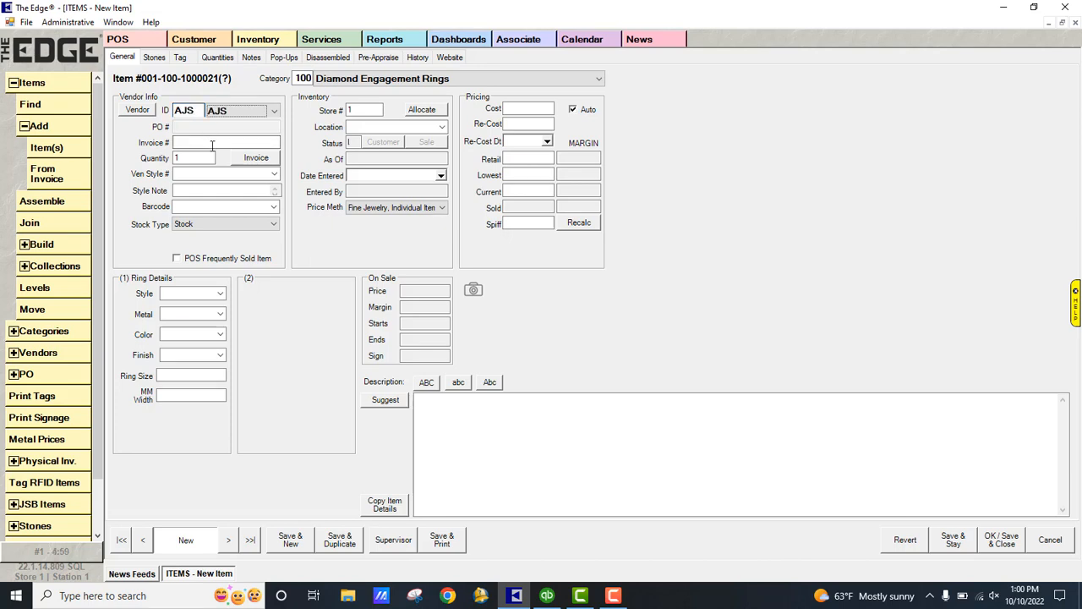
pyautogui.click(274, 174)
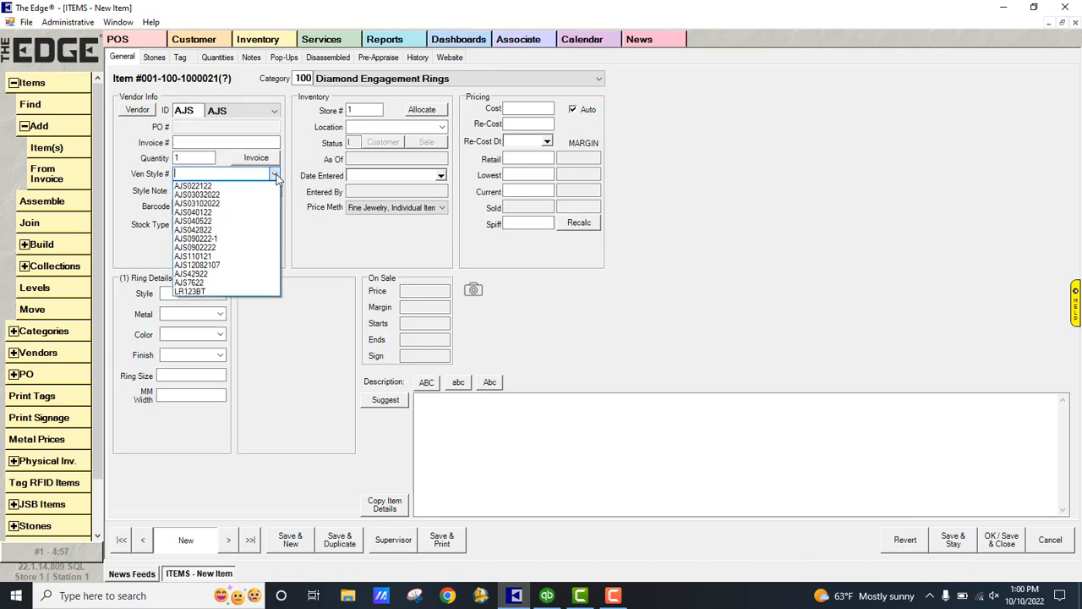
pyautogui.click(217, 247)
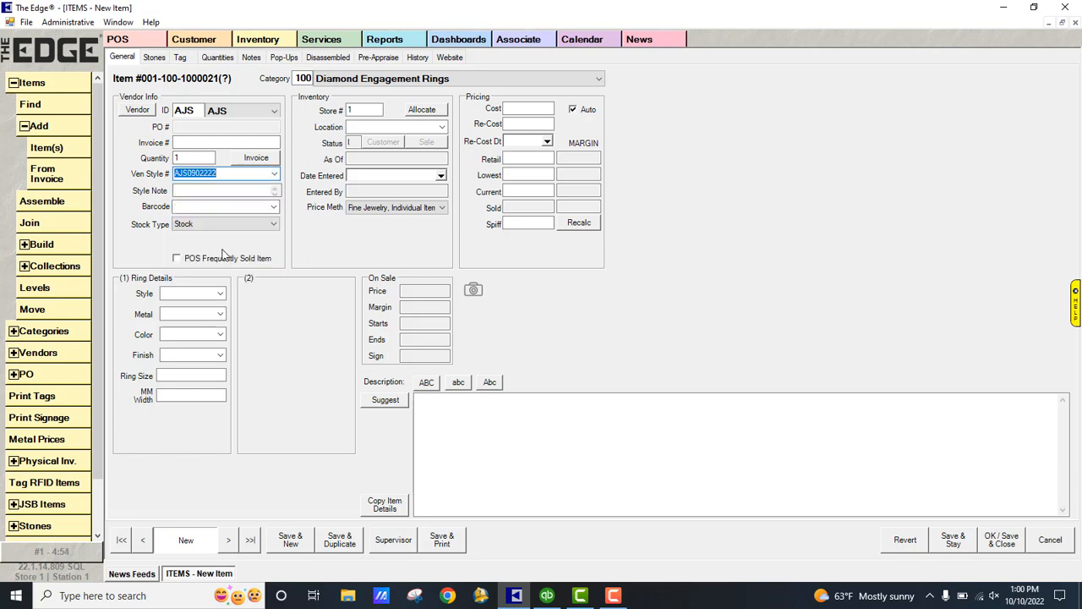
# - Copy the details from the sold Memo item entered 9/2/2022 and allocate 1 item to Store #1
pyautogui.click(273, 224)
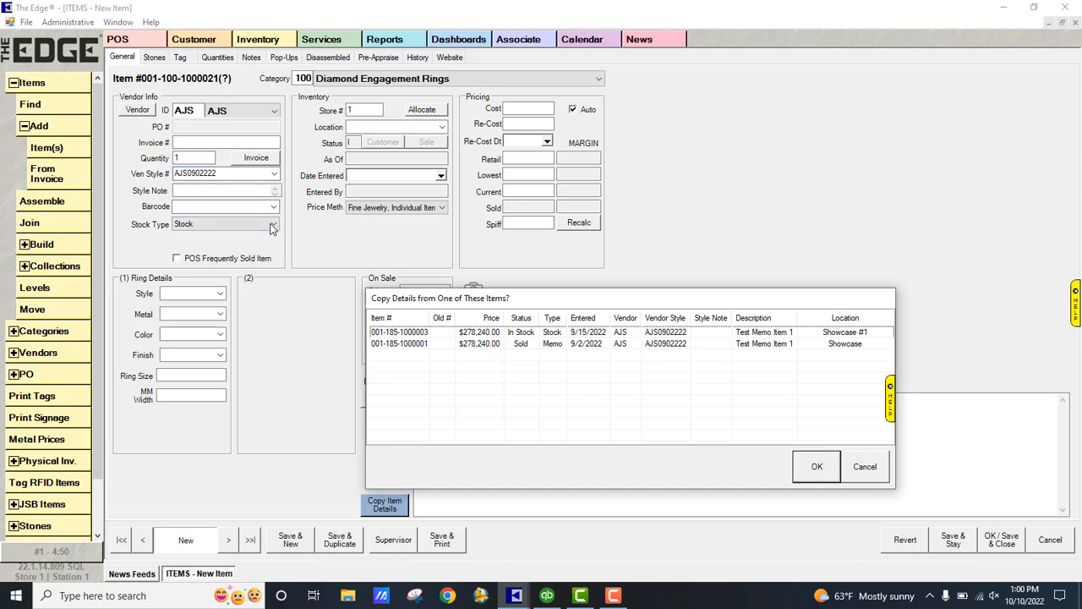
pyautogui.click(616, 345)
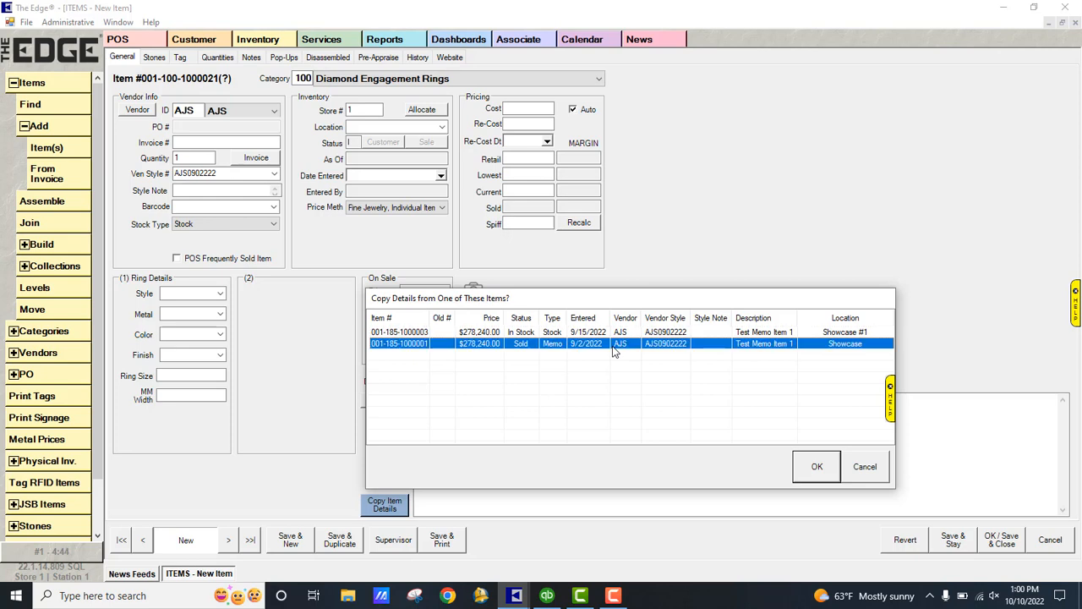
pyautogui.click(817, 467)
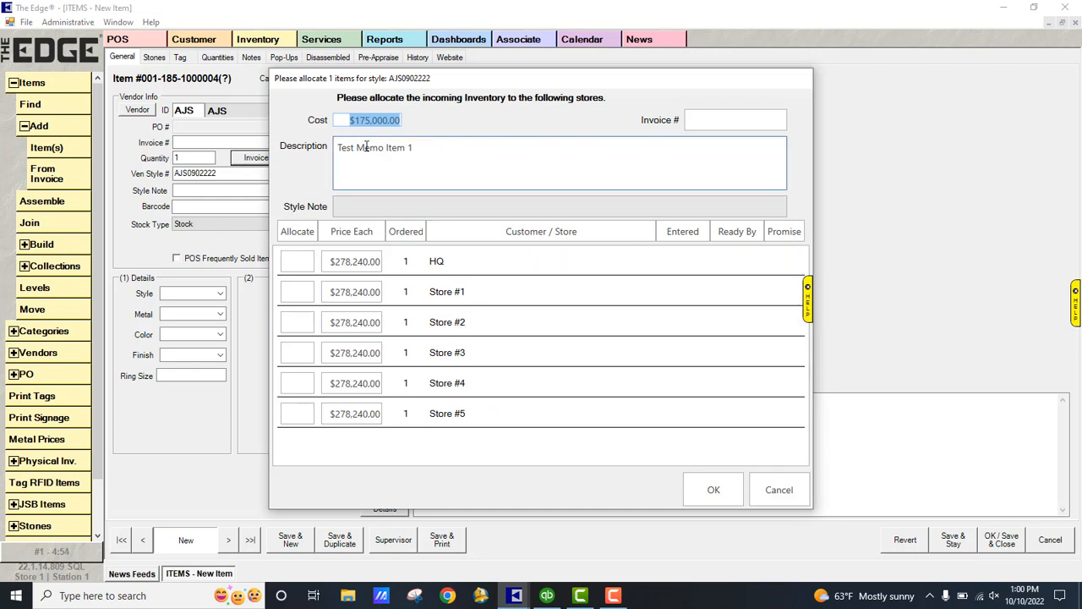
pyautogui.click(295, 290)
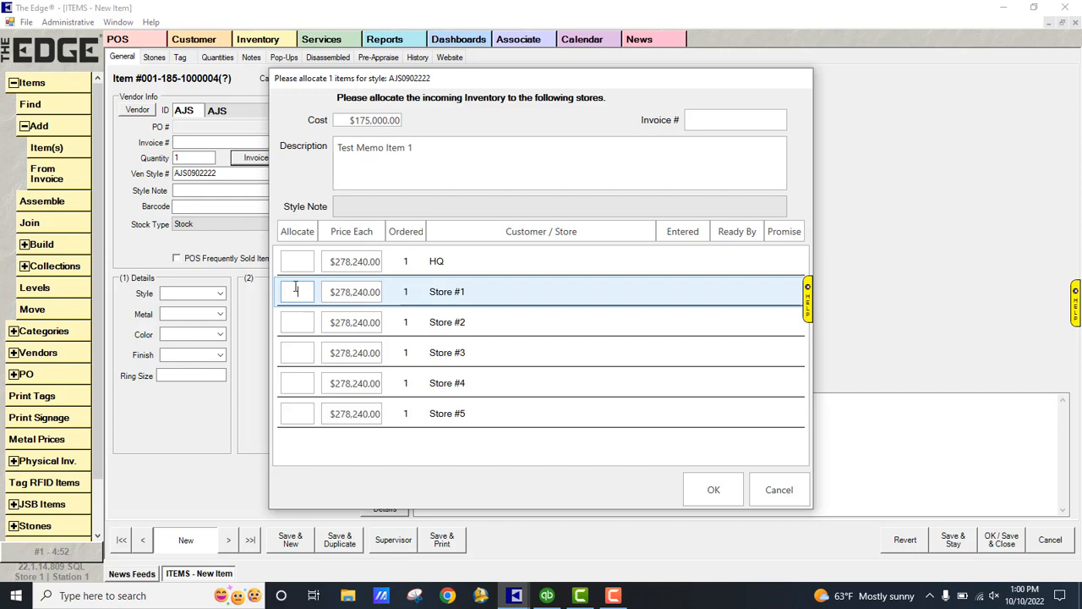
pyautogui.write('1')
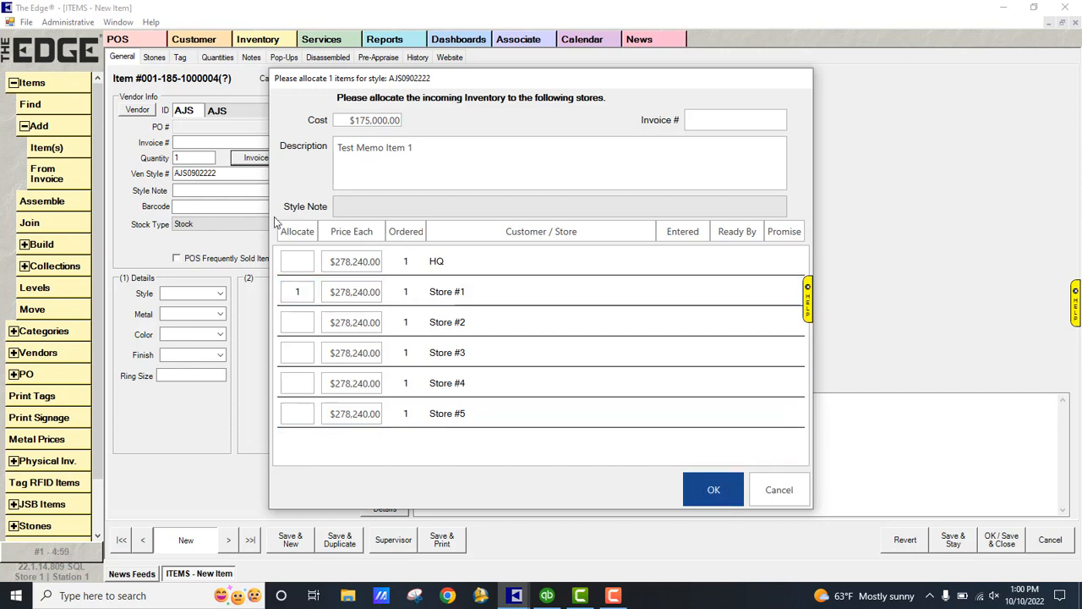
pyautogui.click(716, 494)
# - Set the new item's stock type to Memo and its location to Showcase, and save and close the item
pyautogui.click(218, 224)
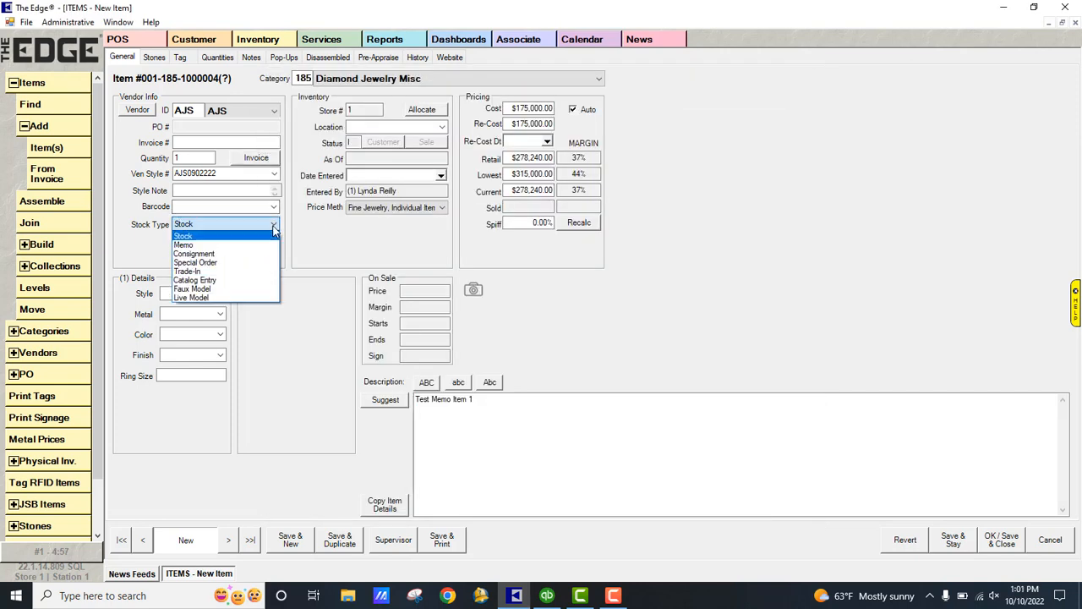
pyautogui.click(193, 245)
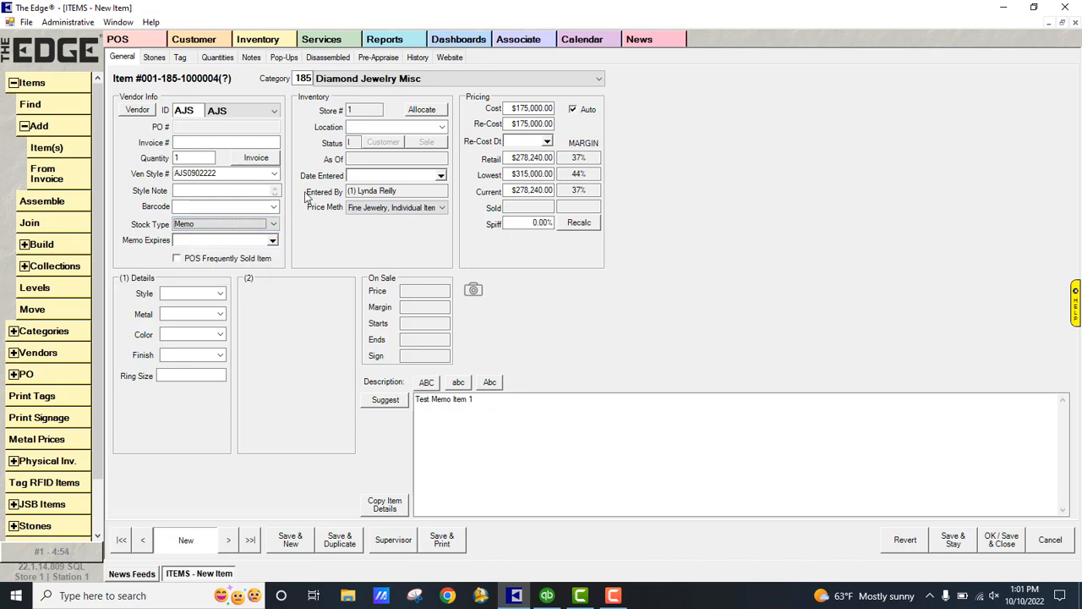
pyautogui.click(442, 127)
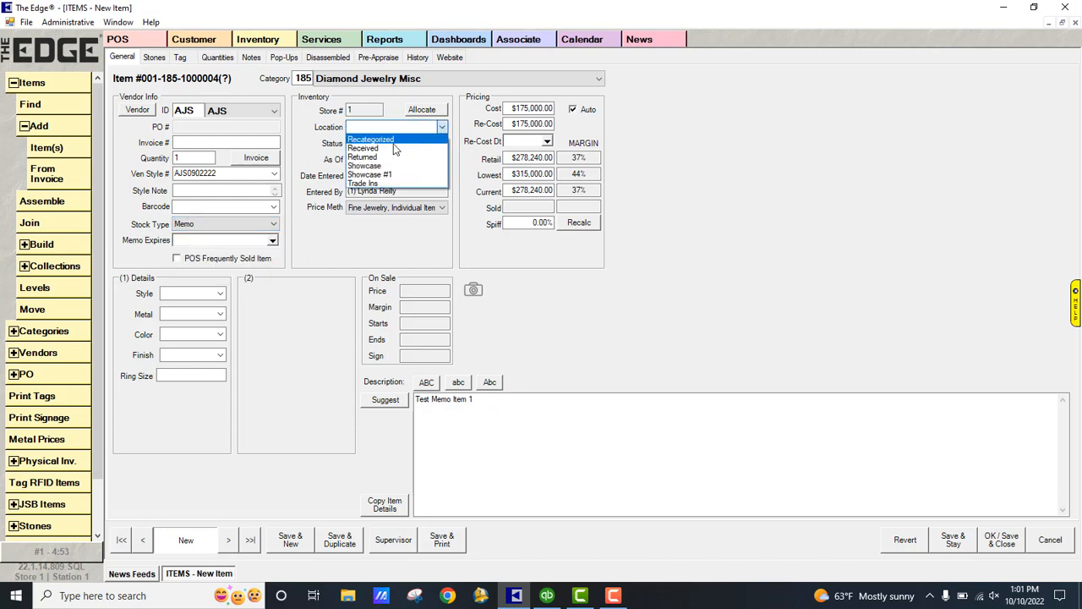
pyautogui.click(376, 166)
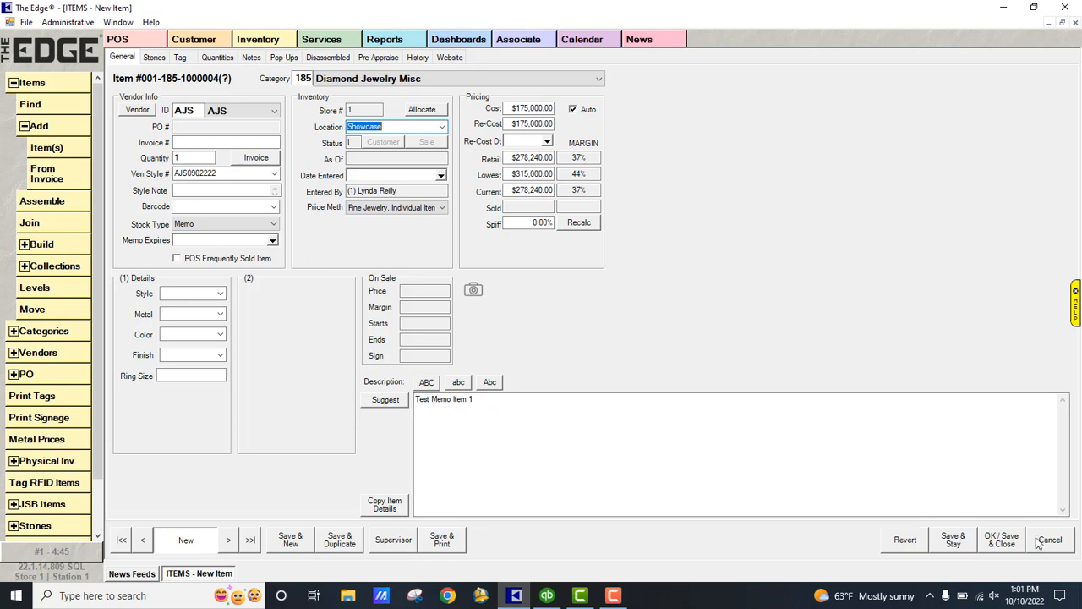
pyautogui.click(1004, 544)
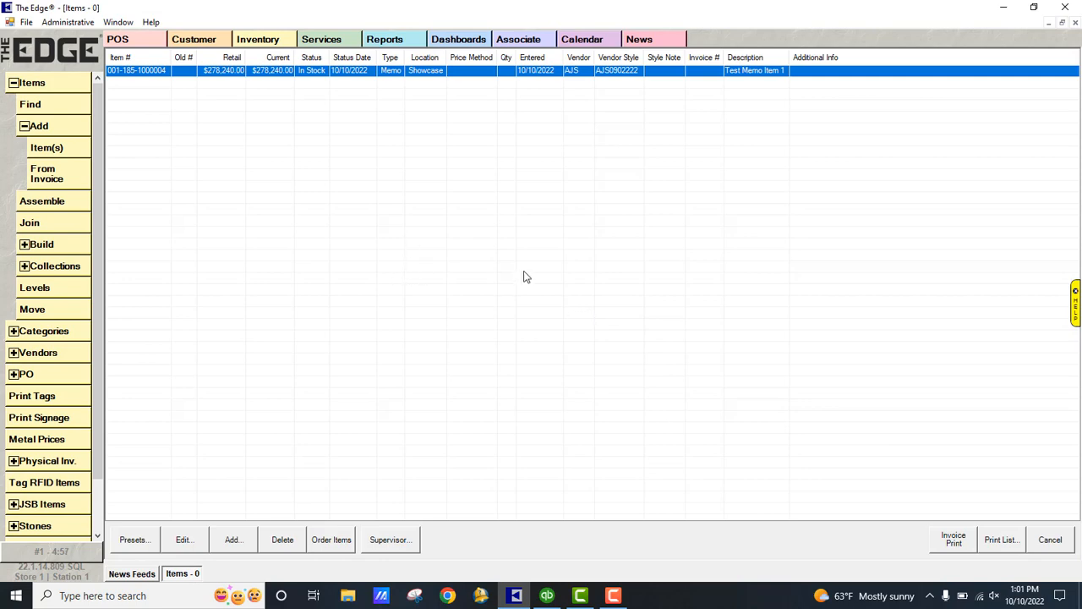
# - Post the pending entries from The Edge to QuickBooks and close the posting dialog
pyautogui.click(70, 23)
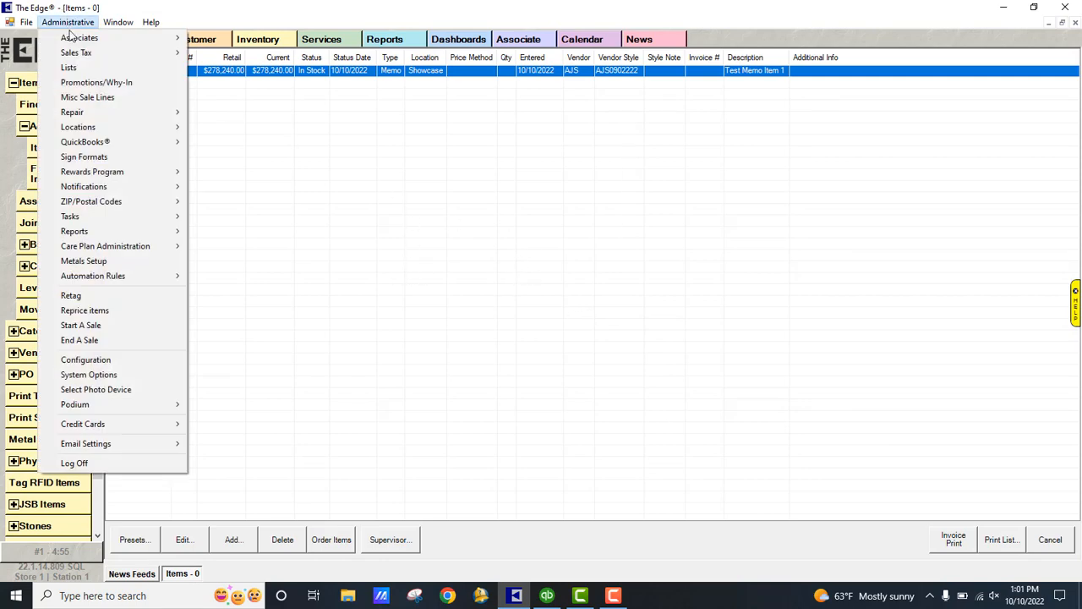
pyautogui.moveTo(97, 142)
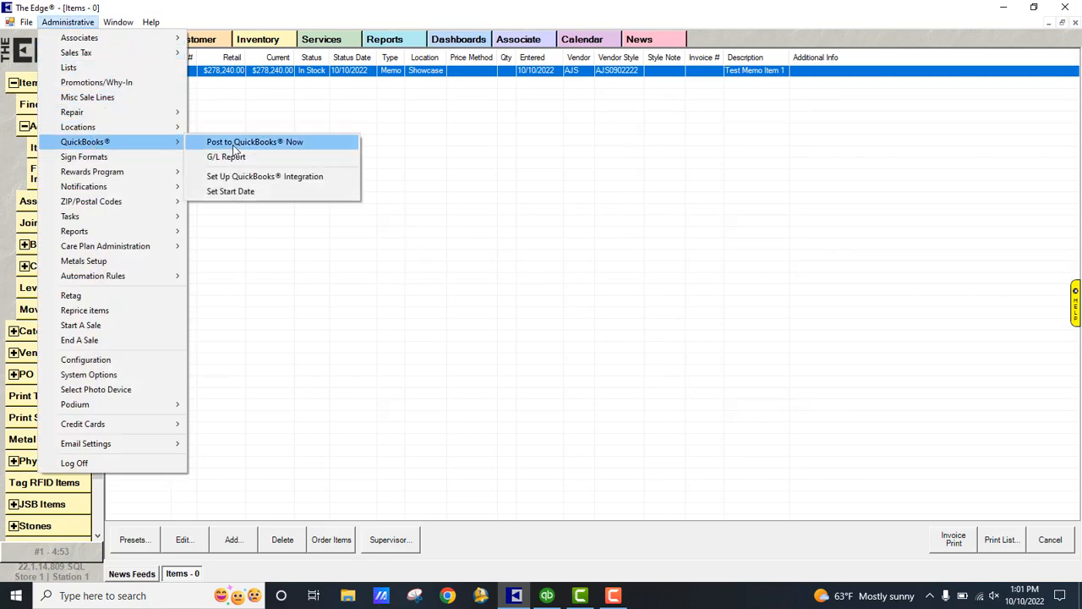
pyautogui.click(235, 143)
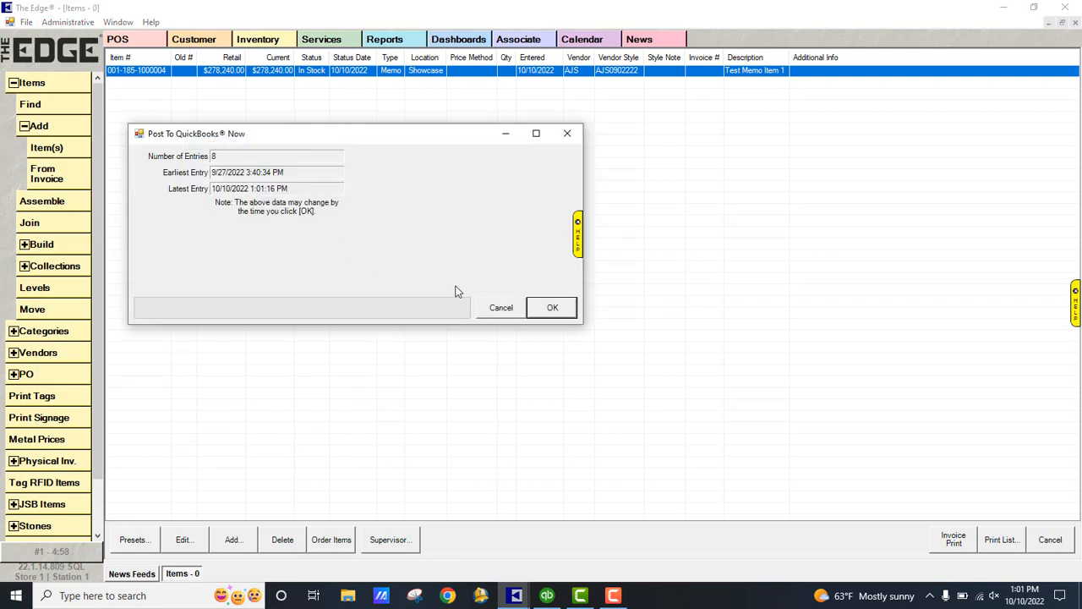
pyautogui.click(563, 314)
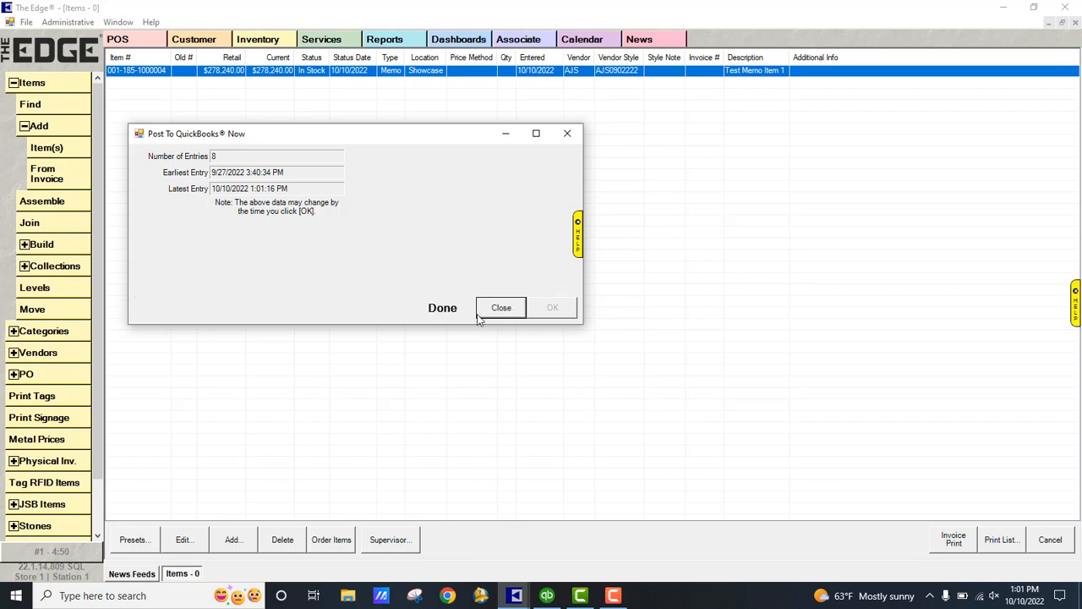
pyautogui.click(499, 313)
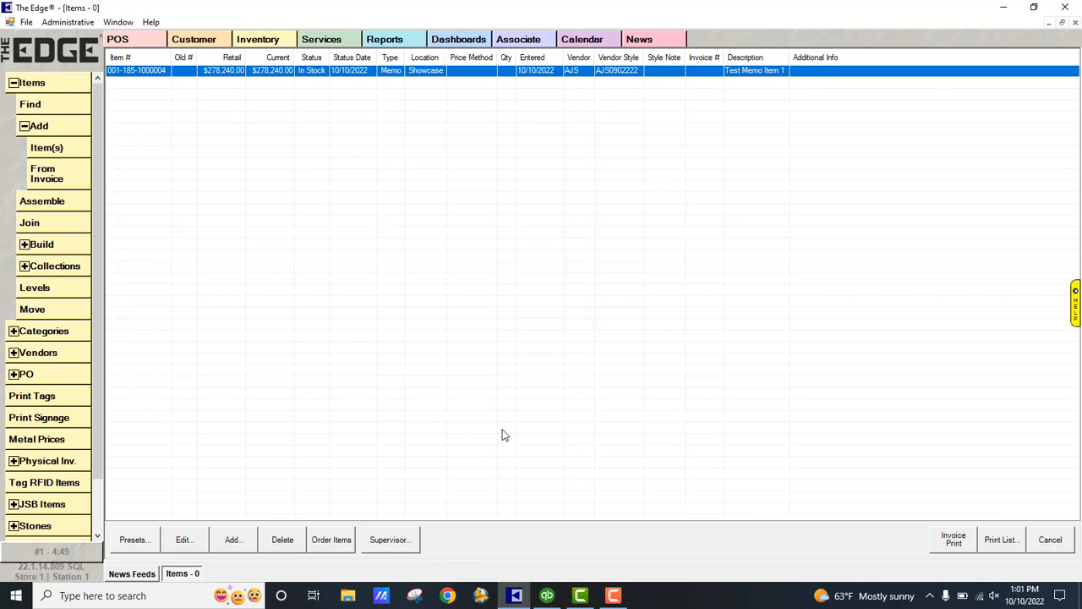
# - Switch to QuickBooks, date the Balance Sheet This Fiscal Year-to-date, and examine the transactions behind 12210 Memo & Consignment Inventory
pyautogui.click(546, 596)
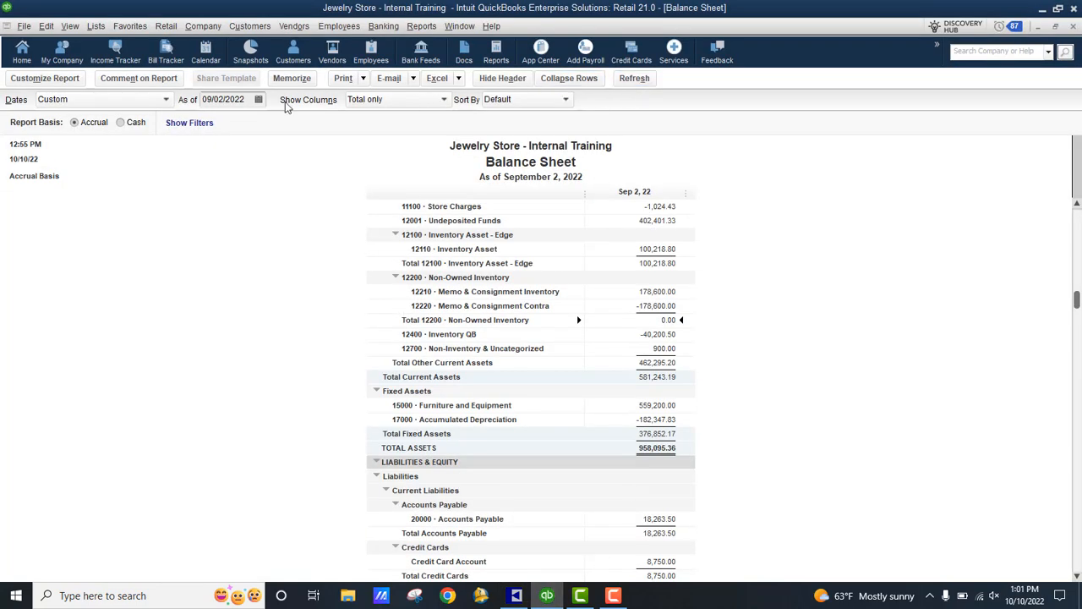
pyautogui.click(167, 99)
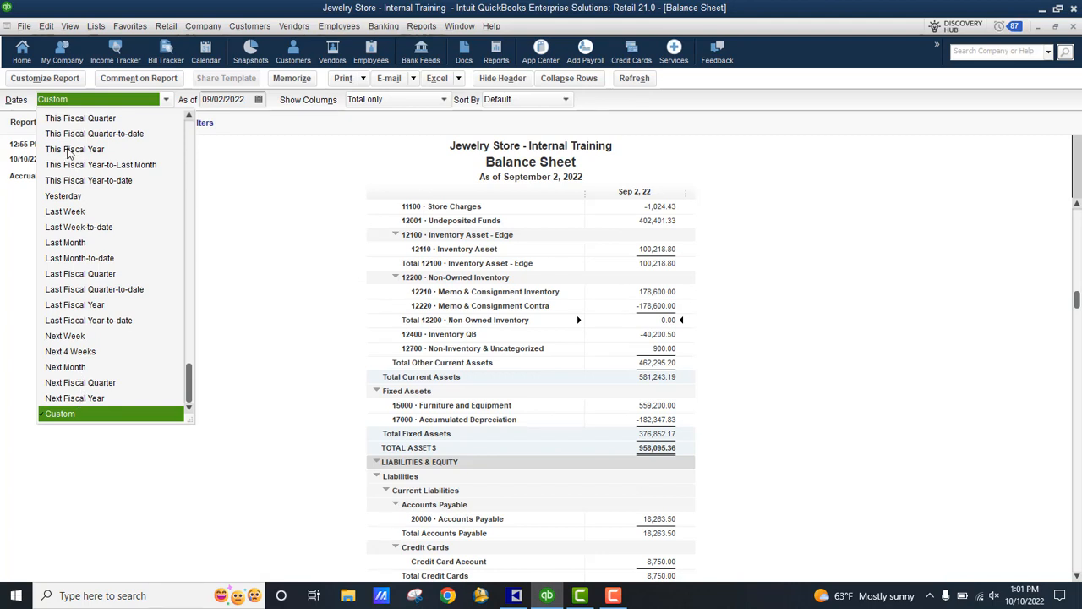
pyautogui.click(68, 180)
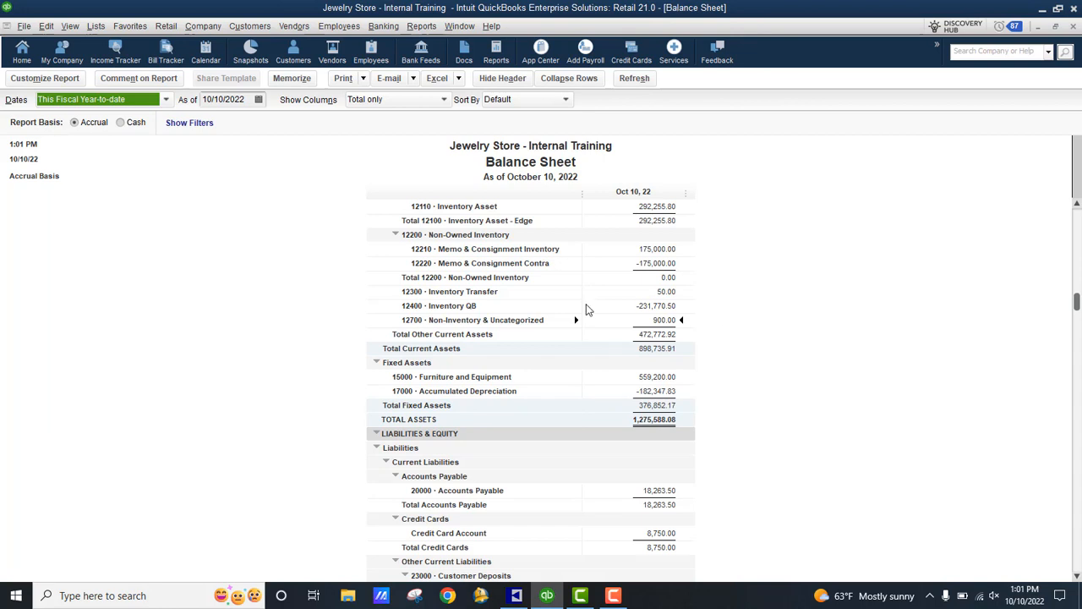
pyautogui.click(668, 251)
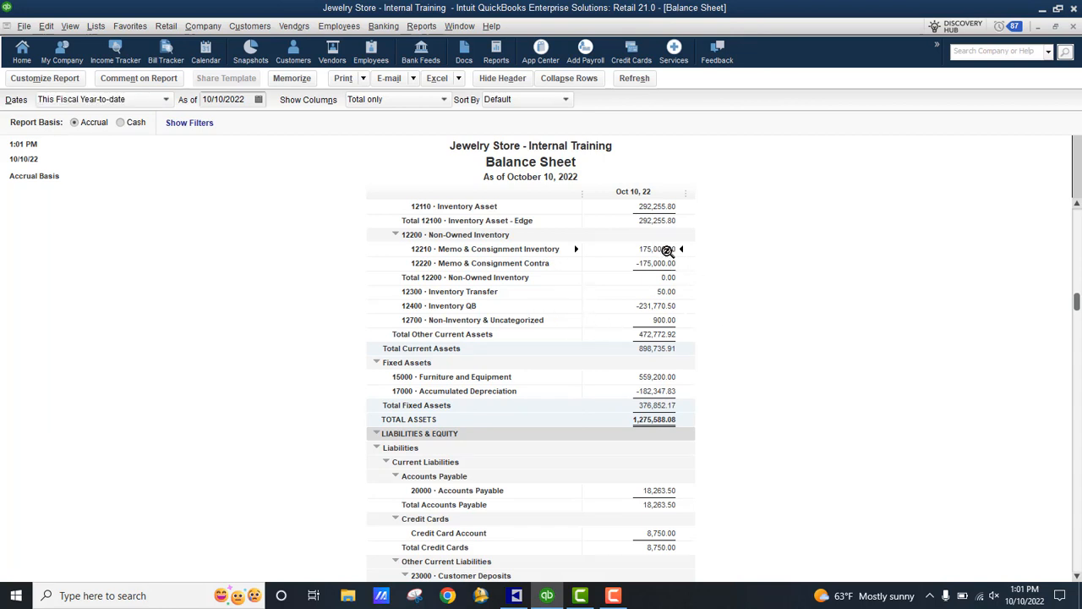
pyautogui.doubleClick(668, 251)
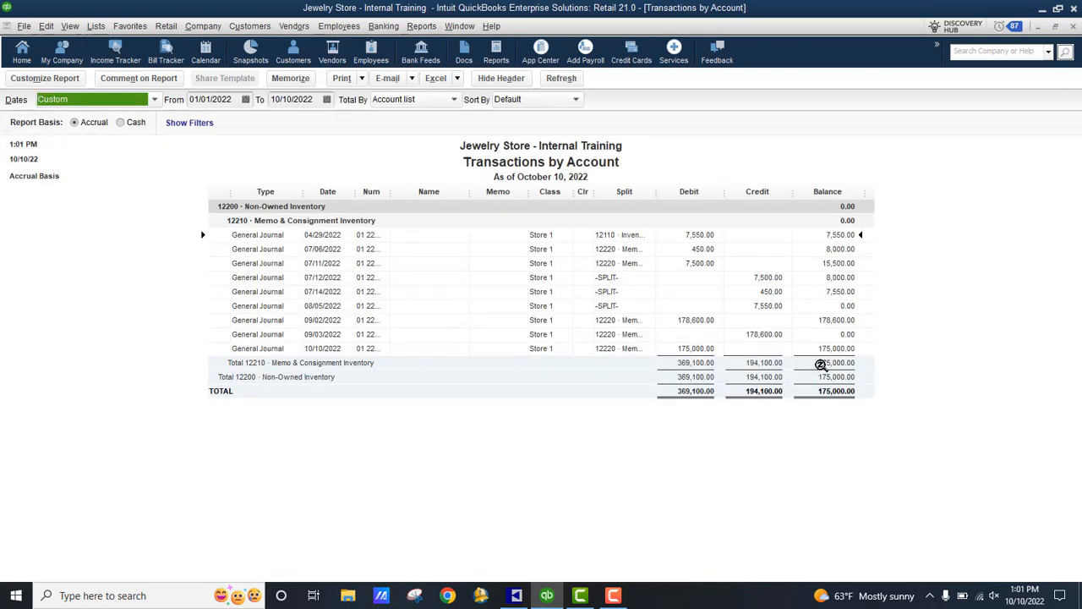
pyautogui.click(1072, 28)
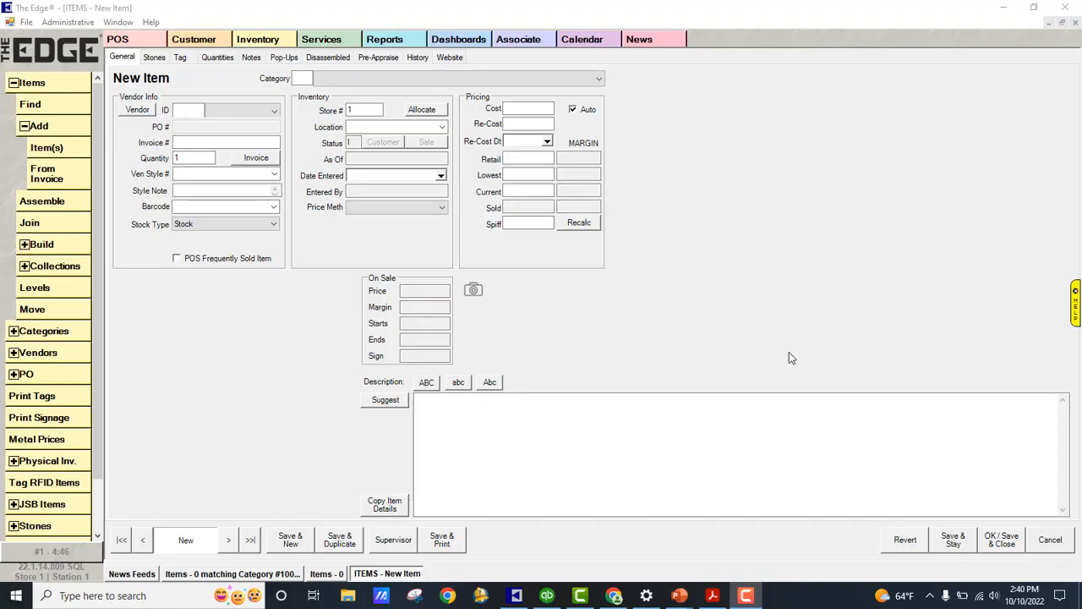
# - Enter category 100 Diamond Engagement Rings, vendor Consignment Customer and stock type Consignment for the new item in The Edge
pyautogui.click(201, 110)
pyautogui.click(301, 77)
pyautogui.write('1')
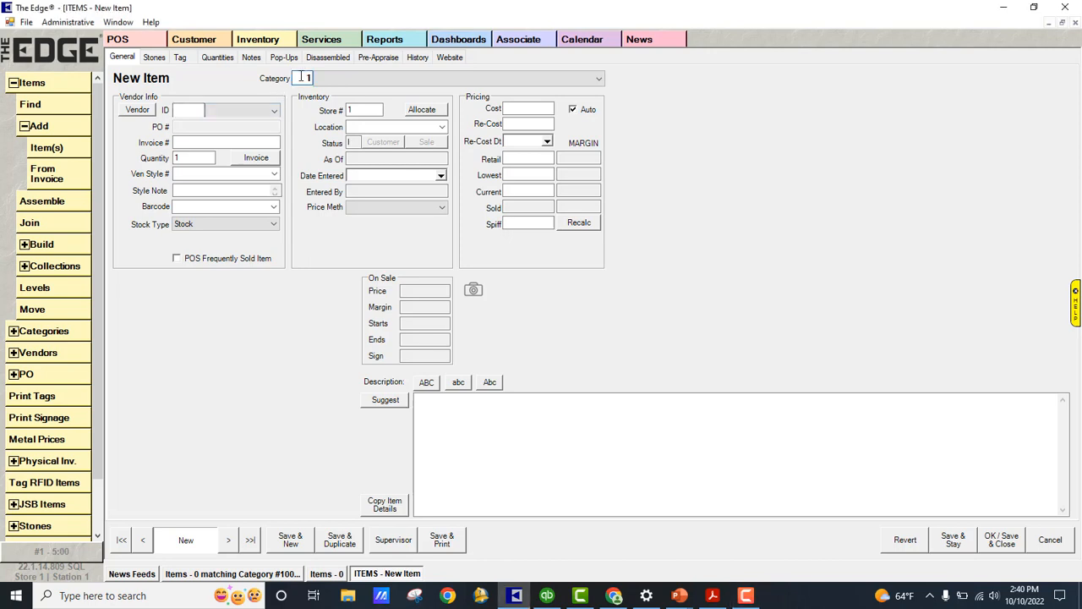
pyautogui.write('00')
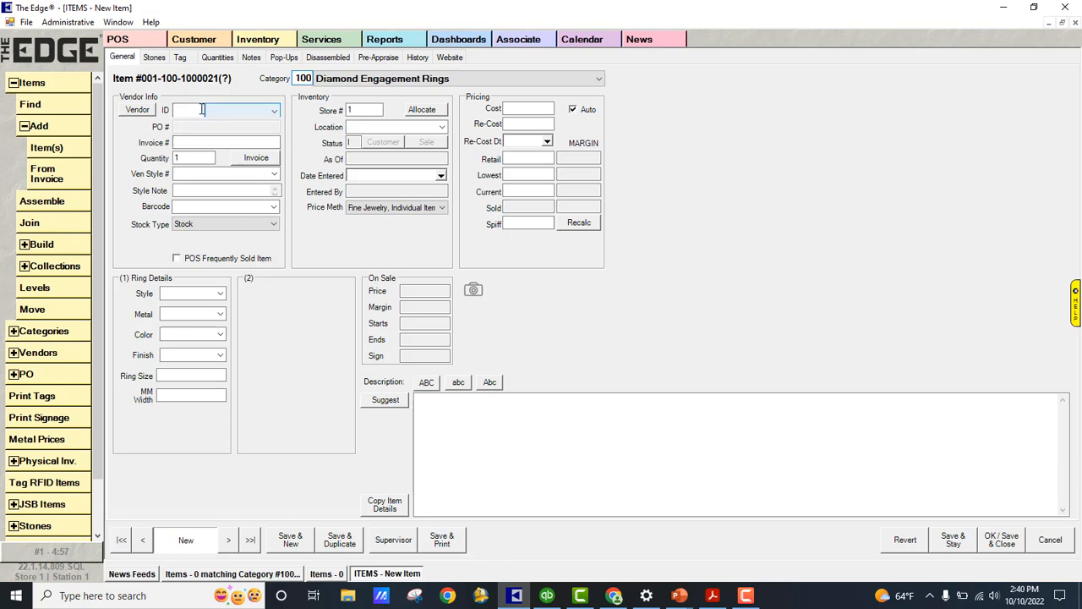
pyautogui.click(274, 111)
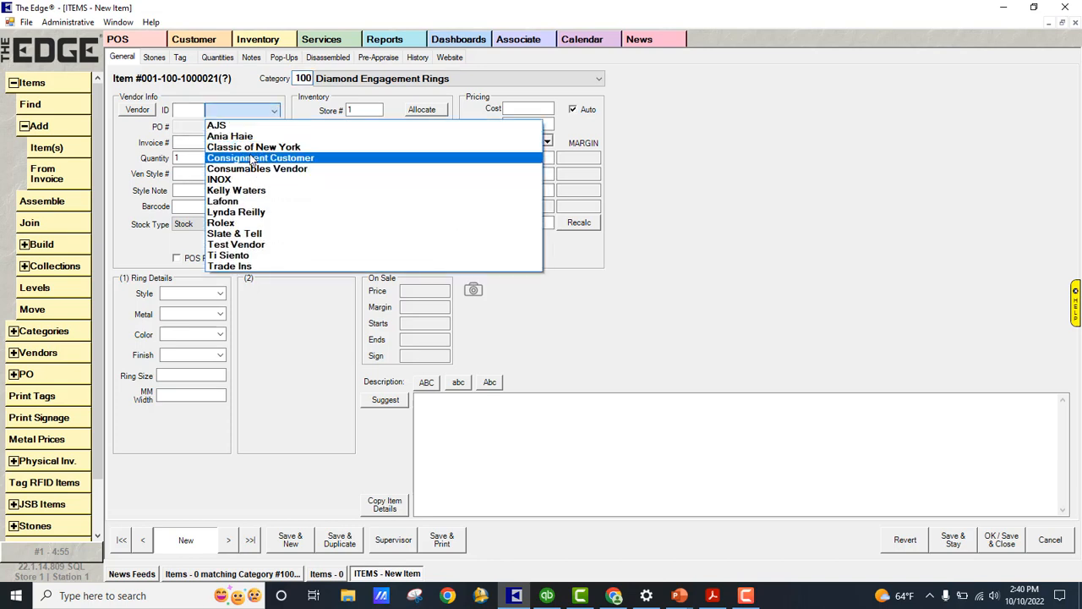
pyautogui.click(247, 158)
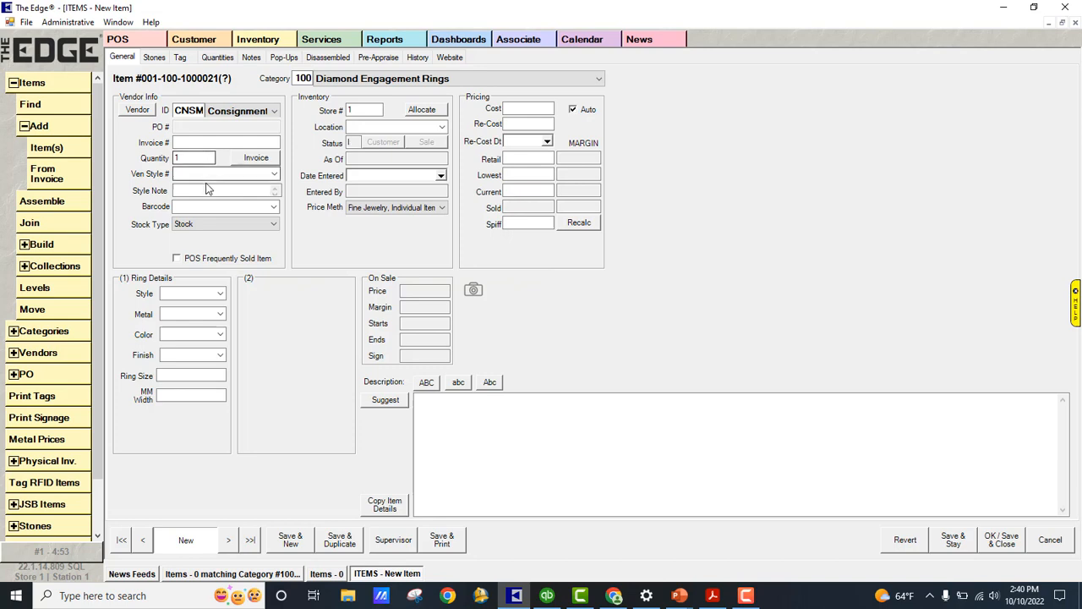
pyautogui.click(272, 226)
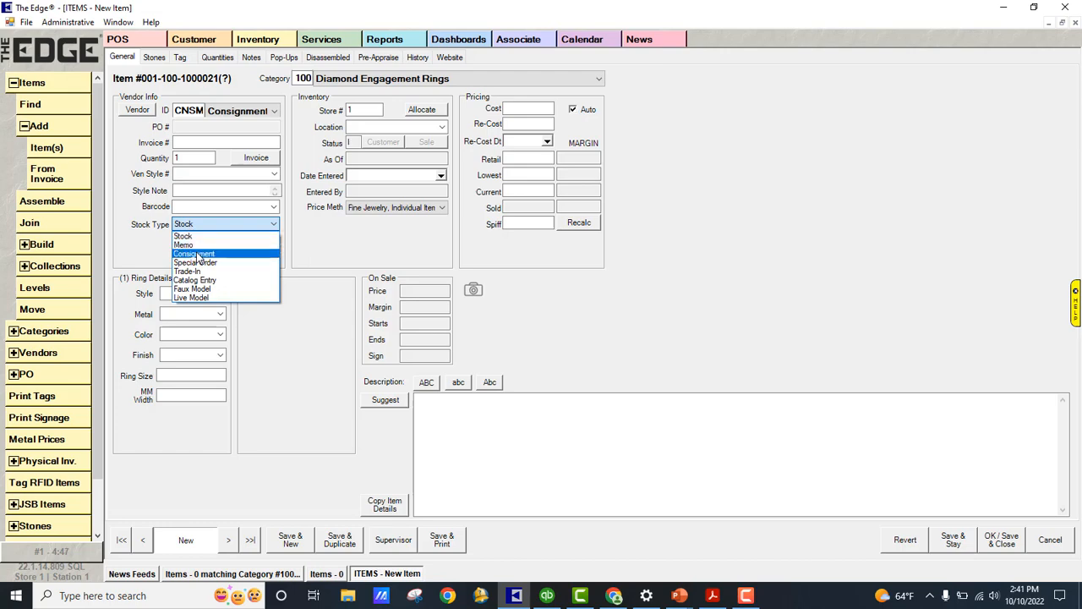
pyautogui.click(198, 254)
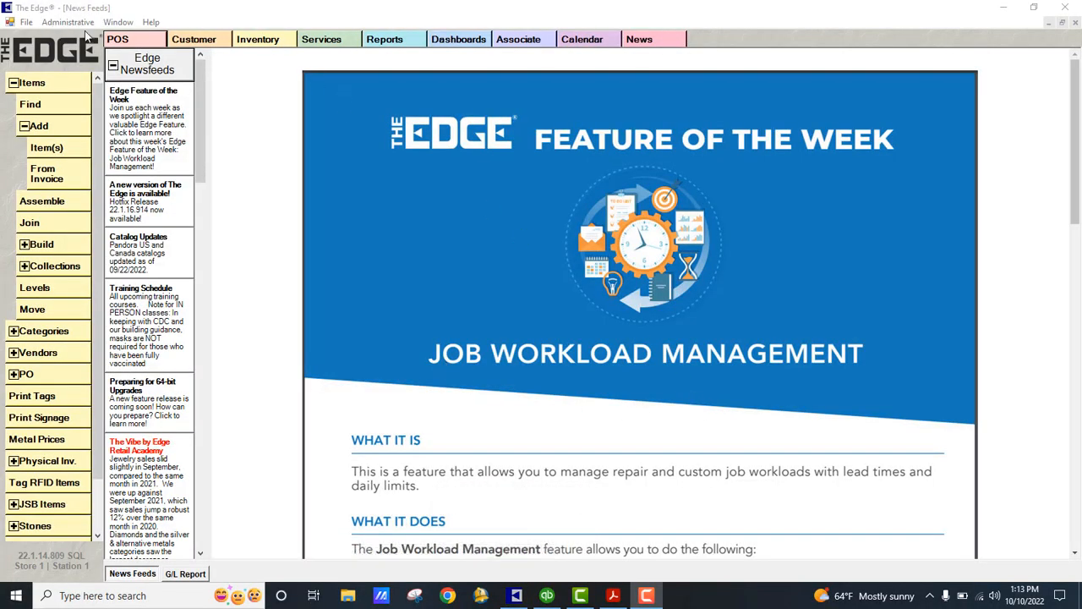
# - Start a point-of-sale transaction with associate 1, find the customer by last name and select the matching record
pyautogui.click(116, 39)
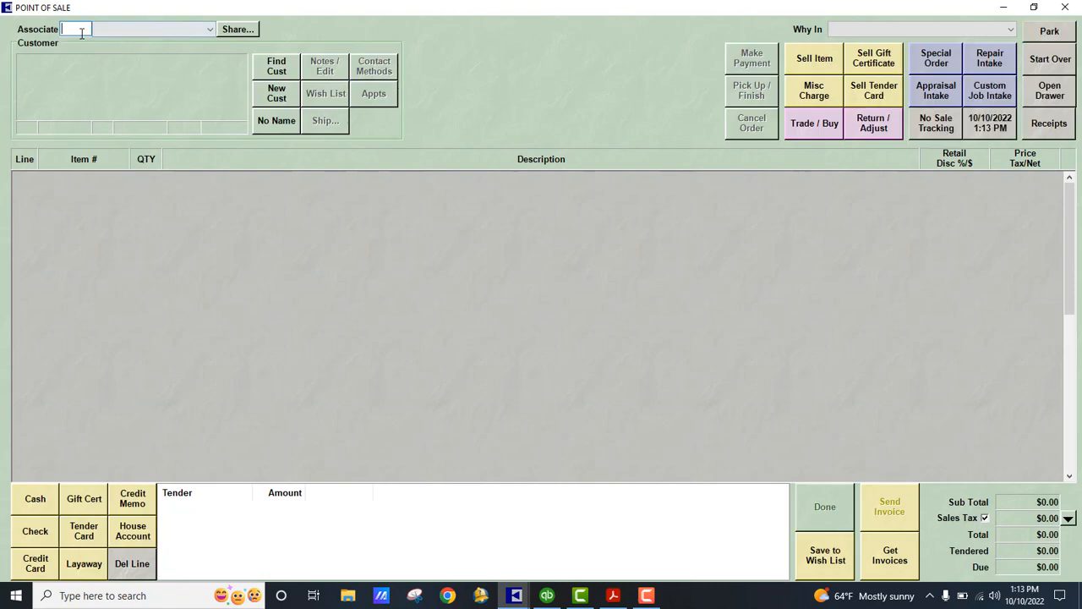
pyautogui.write('1')
pyautogui.press('Tab')
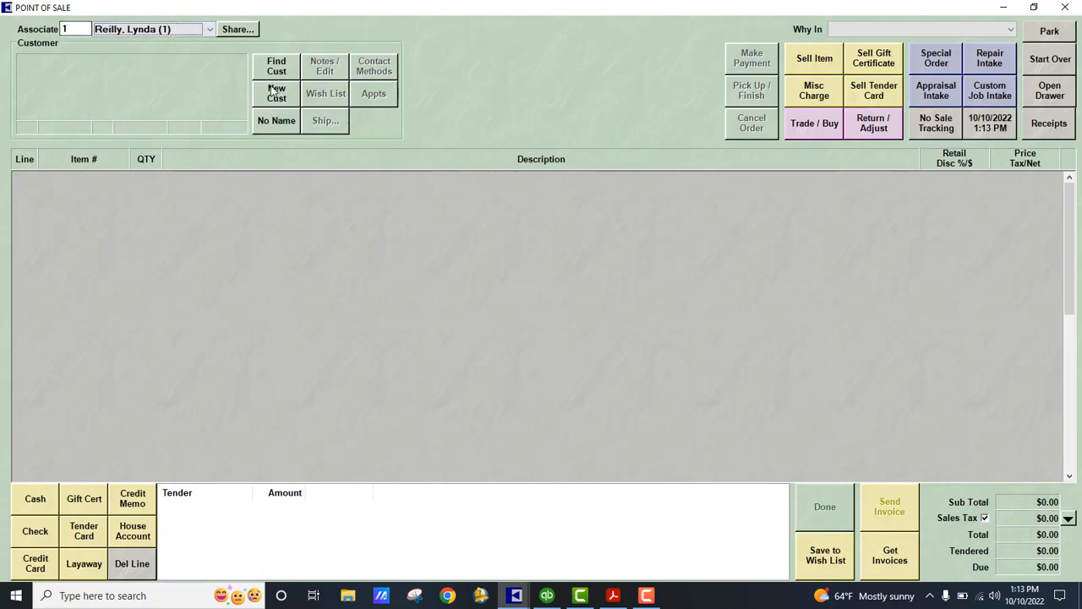
pyautogui.click(276, 73)
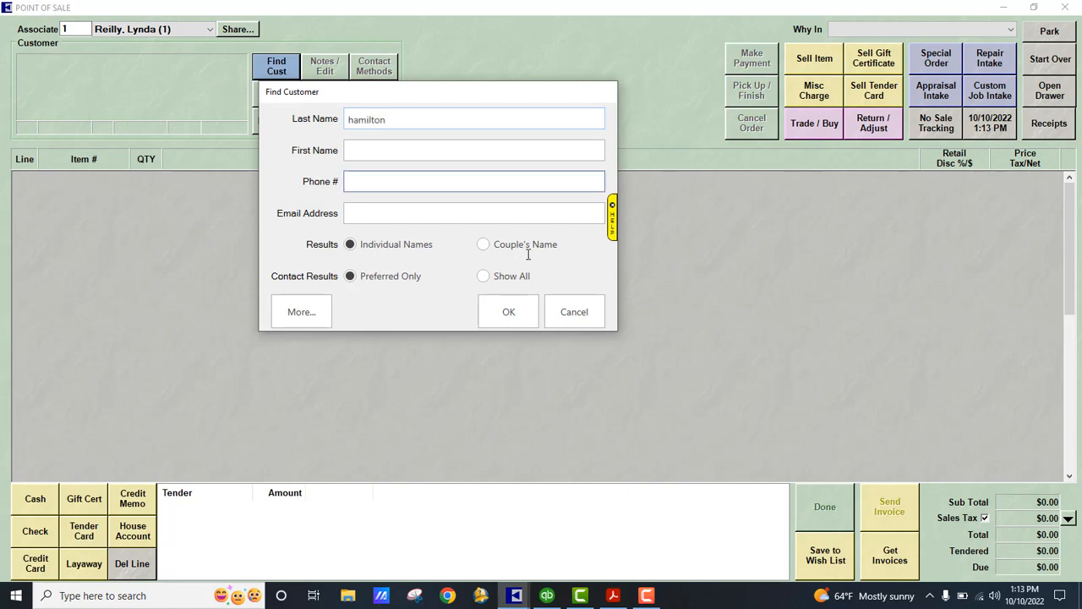
pyautogui.click(511, 309)
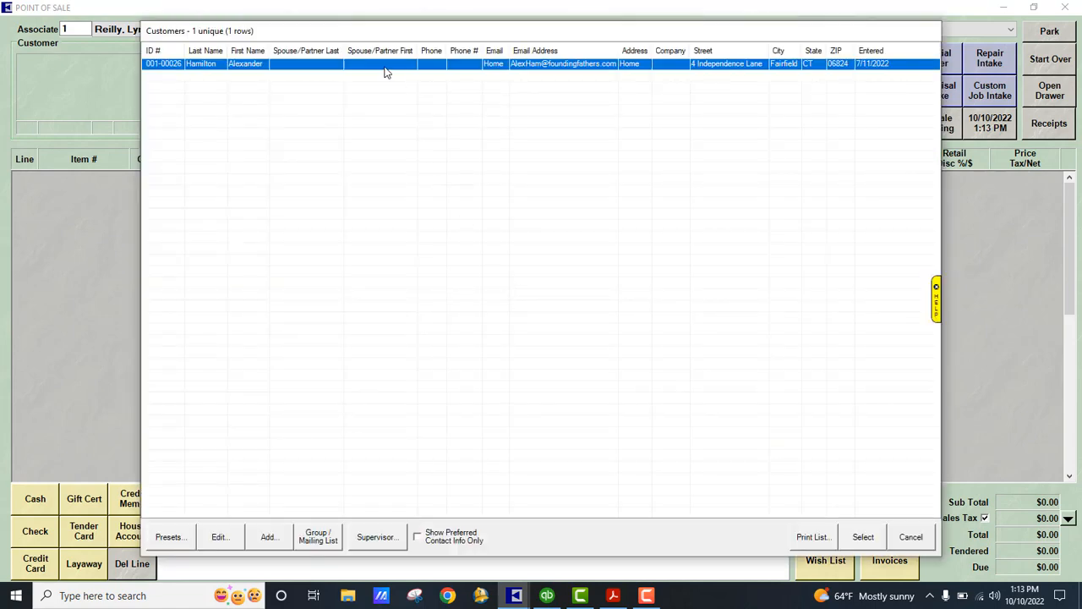
pyautogui.doubleClick(385, 64)
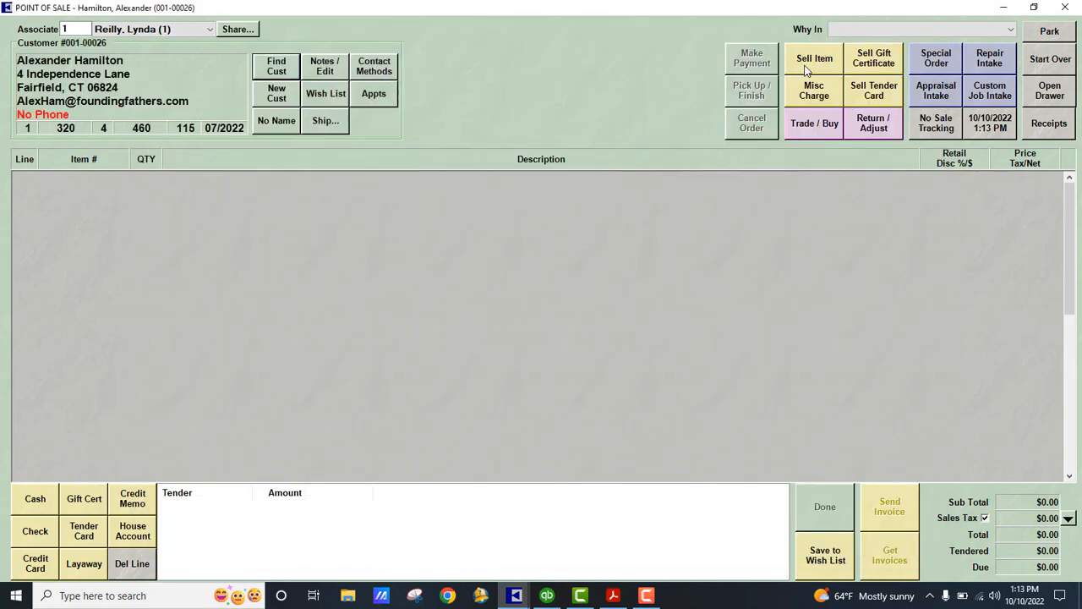
pyautogui.rightClick(99, 185)
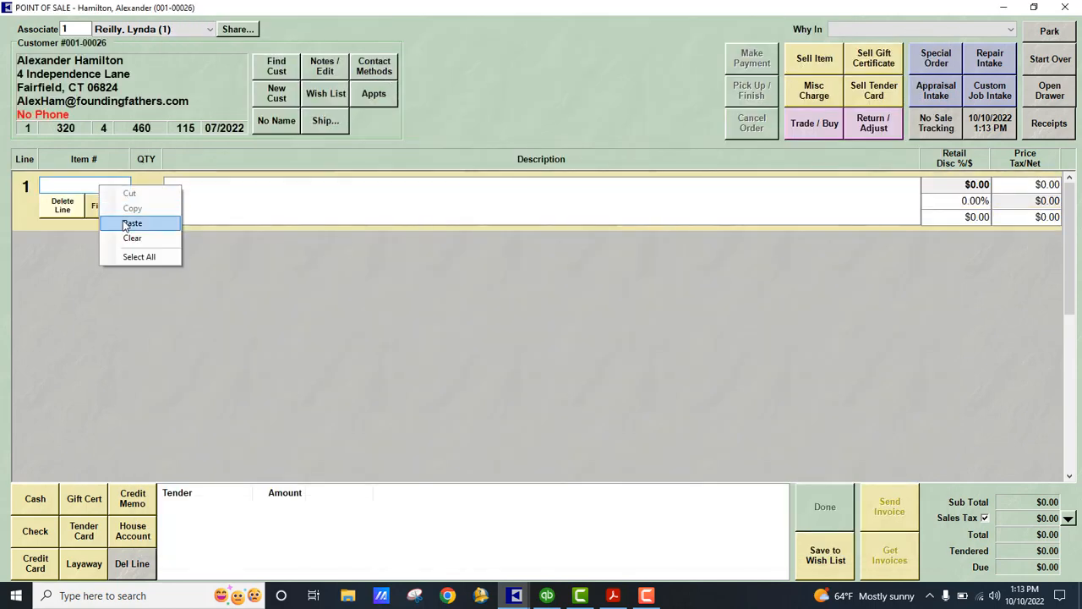
pyautogui.click(124, 222)
pyautogui.click(90, 214)
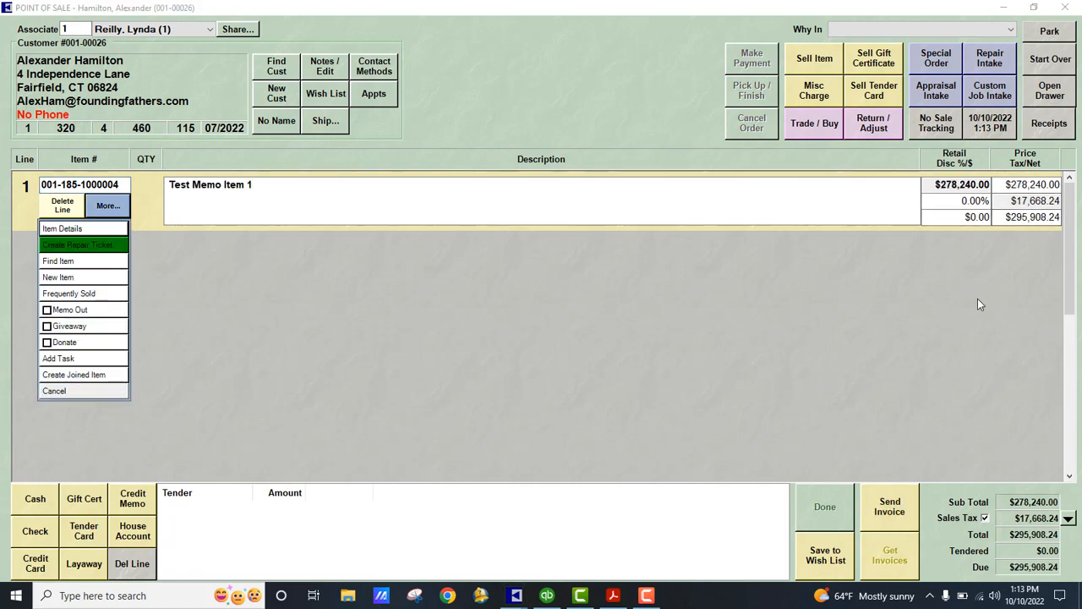
pyautogui.click(35, 501)
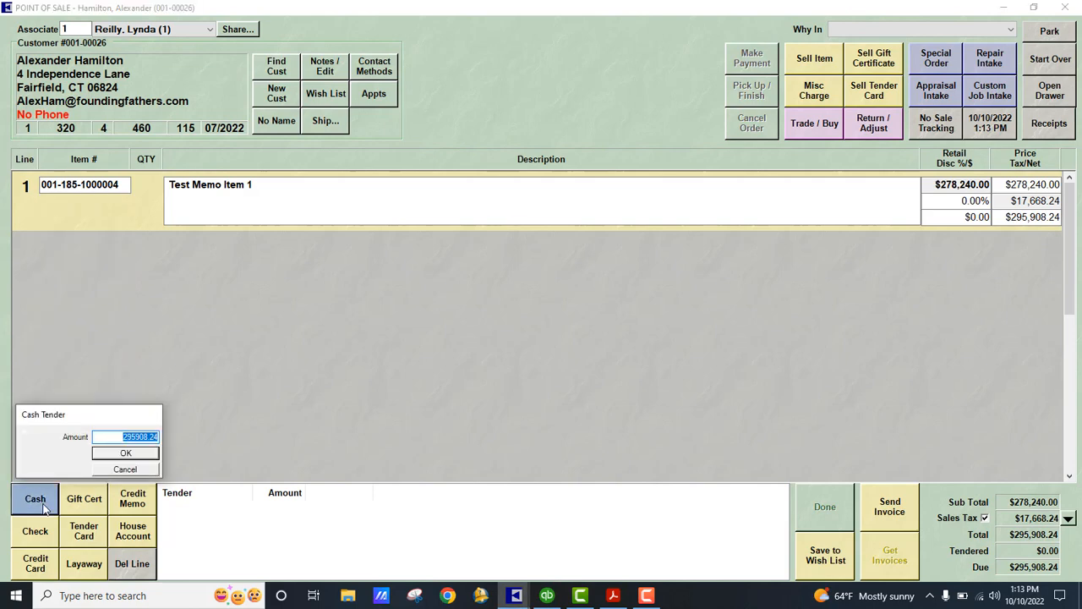
pyautogui.click(125, 454)
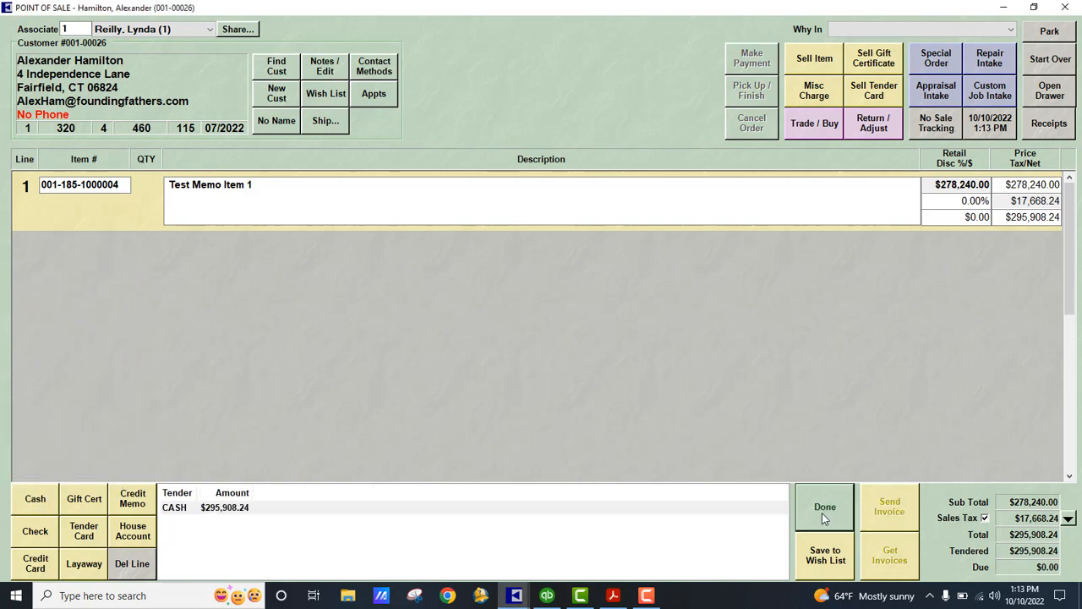
# - Complete the sale without sending the Podium review invitation and close the receipt preview
pyautogui.click(822, 512)
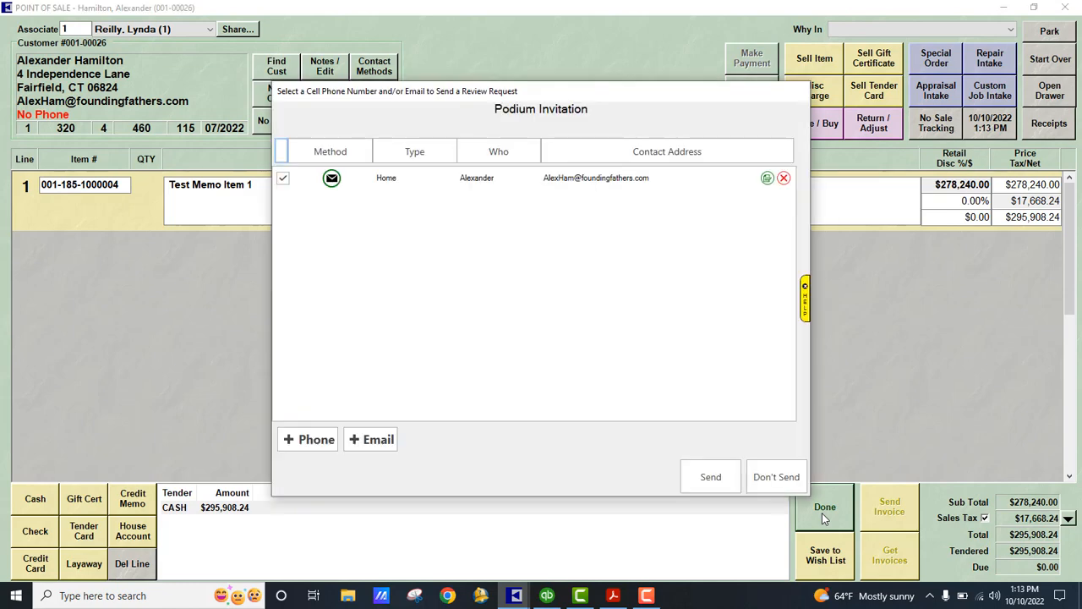
pyautogui.click(773, 477)
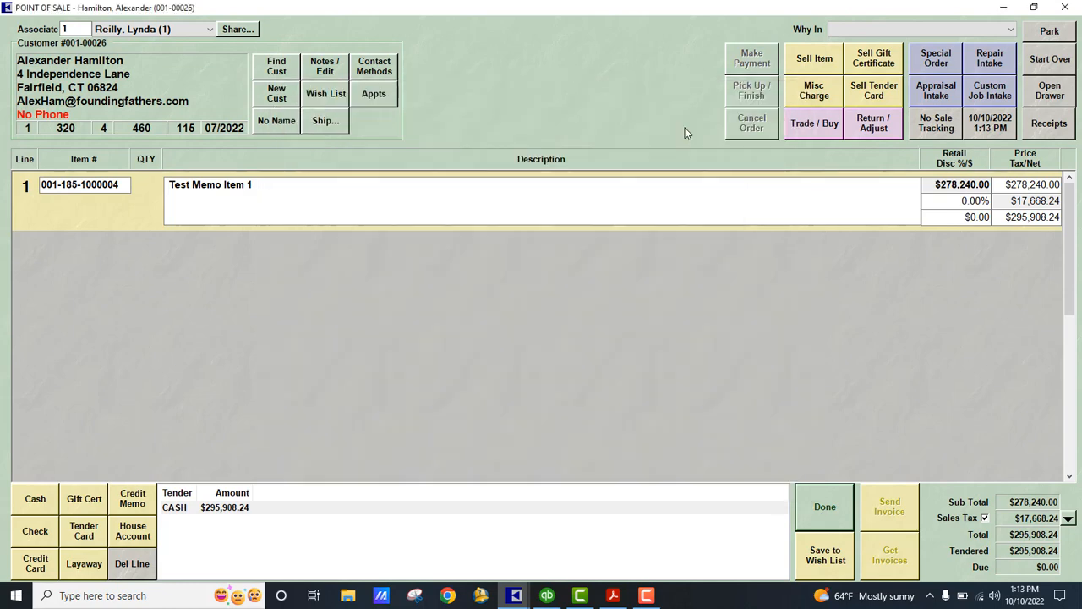
pyautogui.click(824, 518)
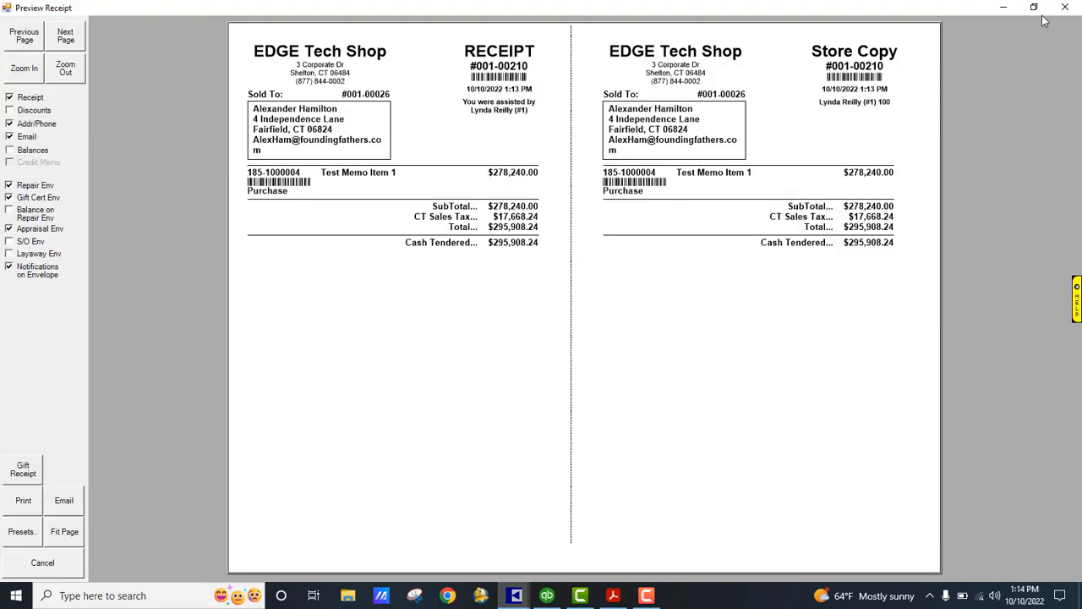
pyautogui.click(1068, 10)
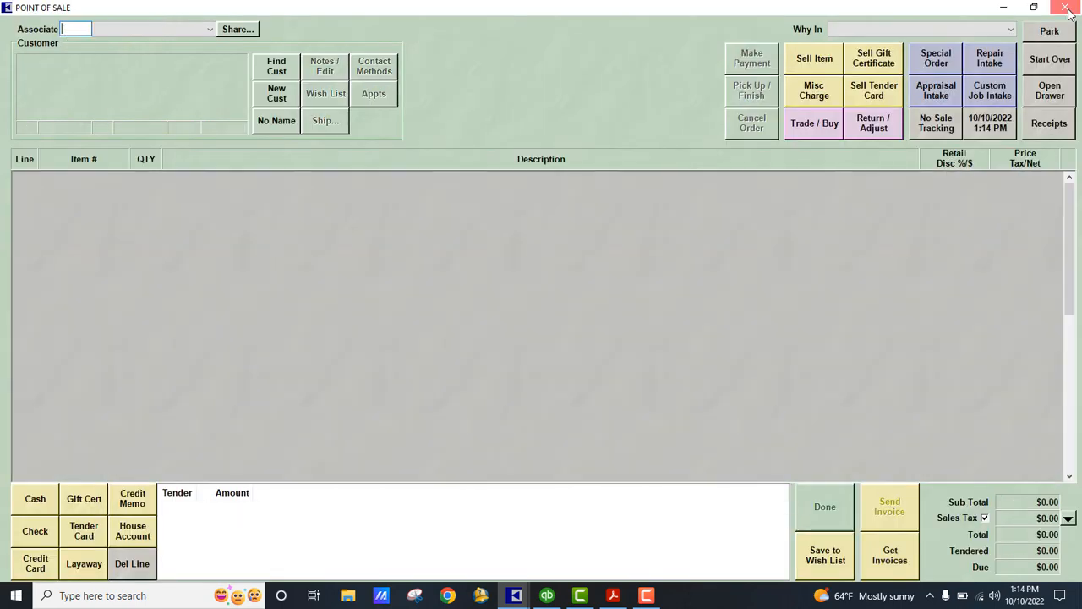
# - Leave the point of sale and post the pending Edge transactions to QuickBooks, authorizing with associate ID 1 and the account password
pyautogui.click(1067, 8)
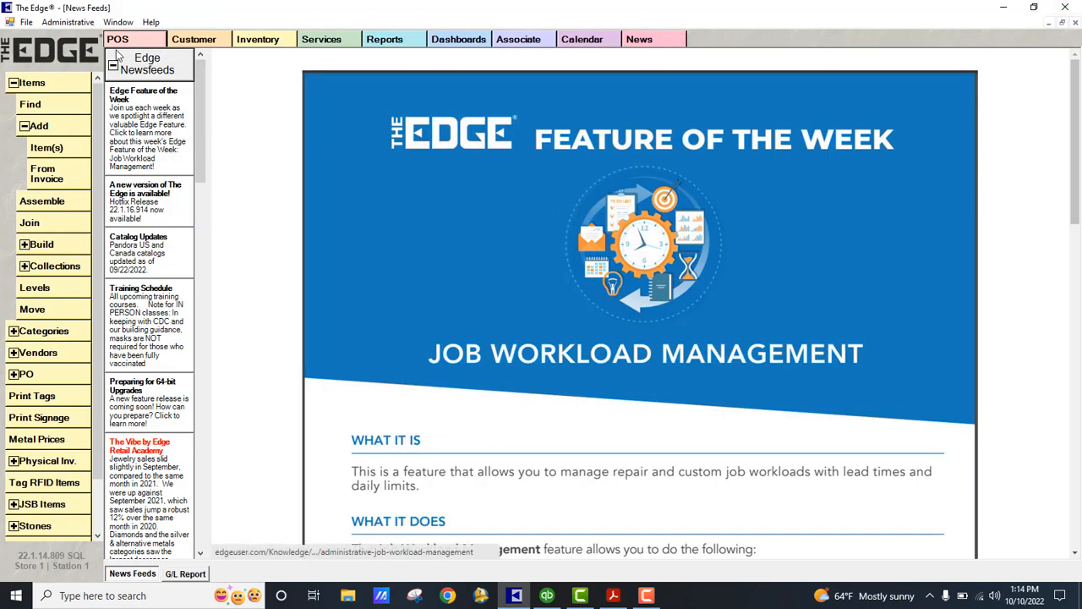
pyautogui.click(68, 22)
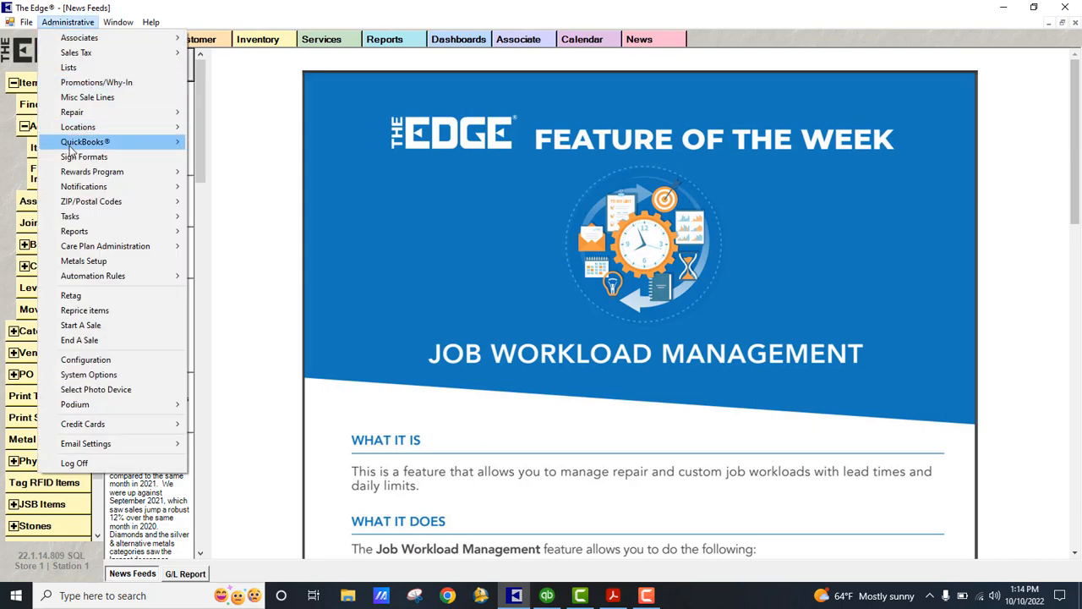
pyautogui.moveTo(74, 151)
pyautogui.click(330, 141)
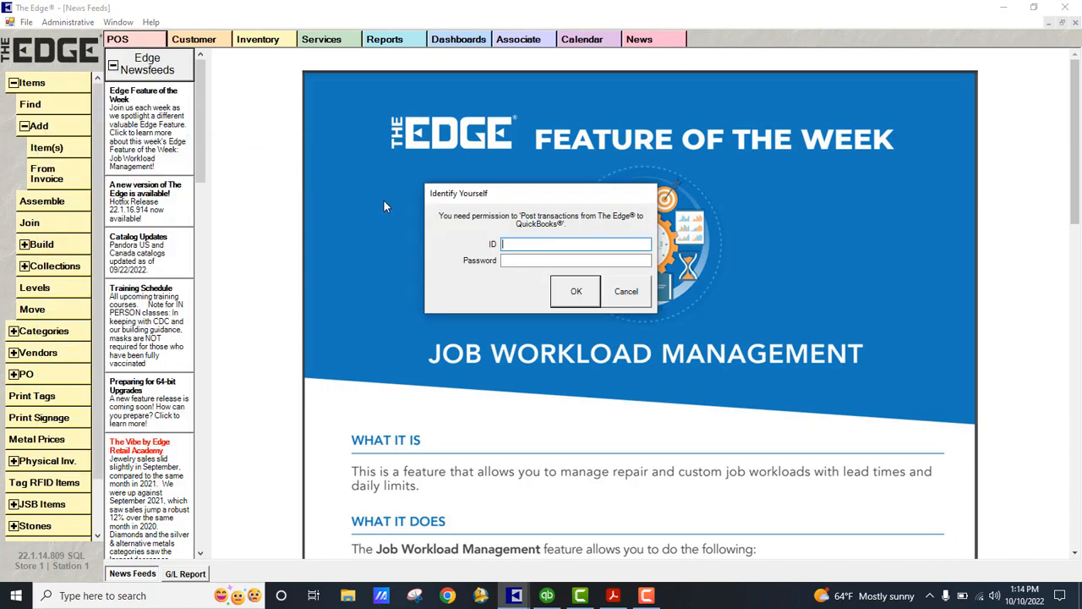
pyautogui.write('1')
pyautogui.click(514, 263)
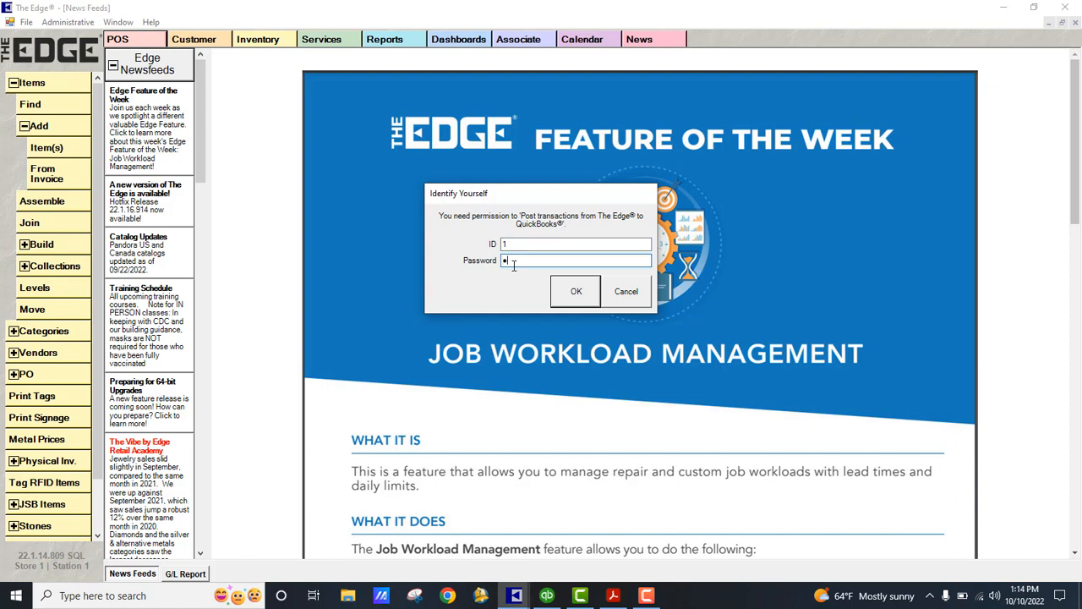
pyautogui.click(575, 293)
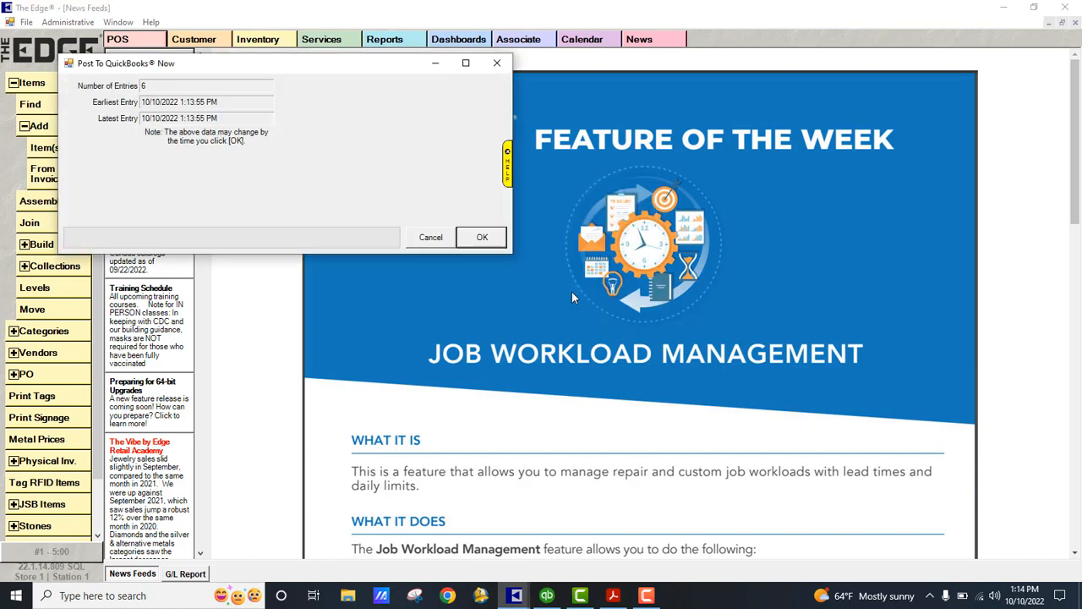
pyautogui.click(482, 240)
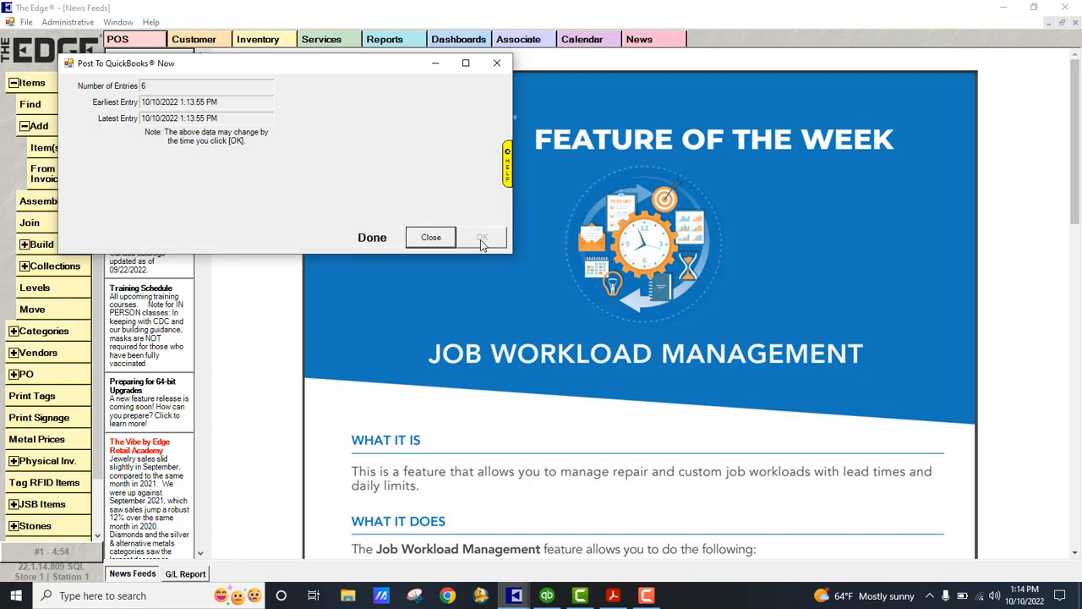
pyautogui.click(428, 238)
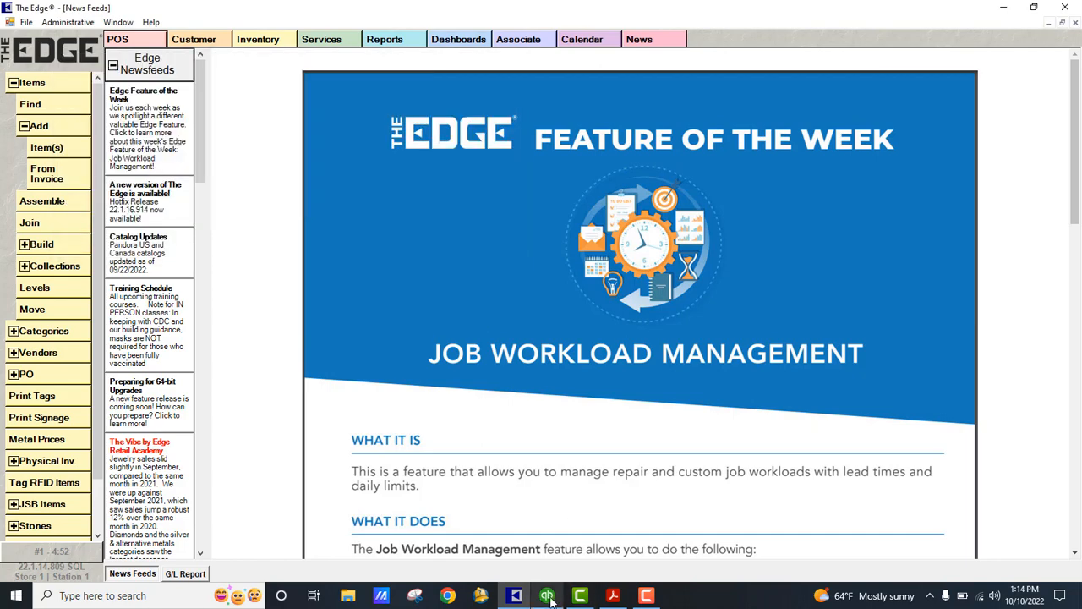
# - Switch to QuickBooks, review the Balance Sheet's inventory and liability accounts, and open the transactions behind 24500 Memo Payments Due
pyautogui.click(547, 595)
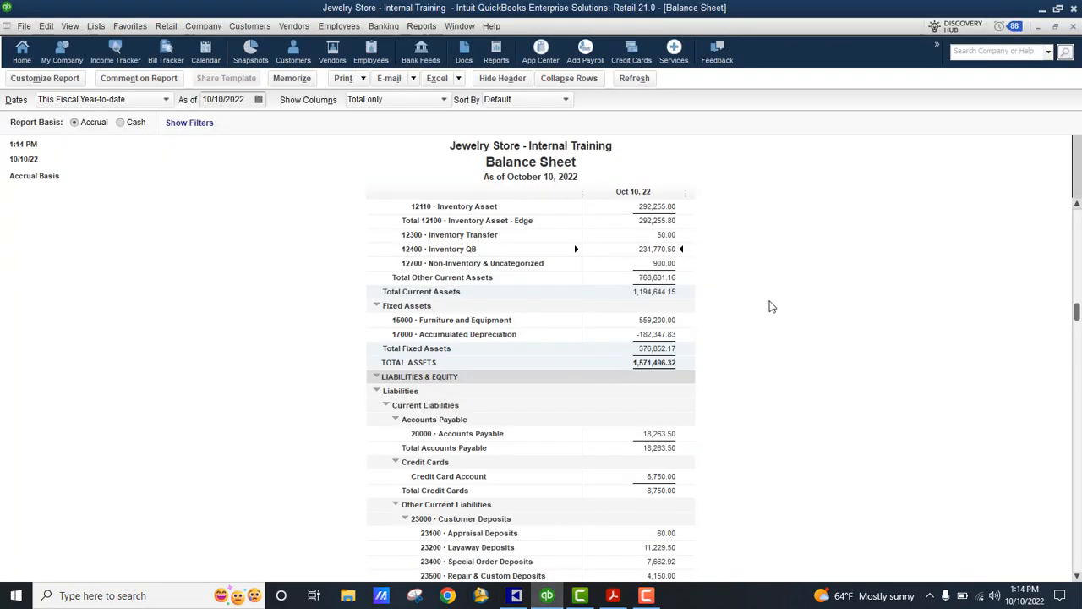
pyautogui.scroll(2, 770, 306)
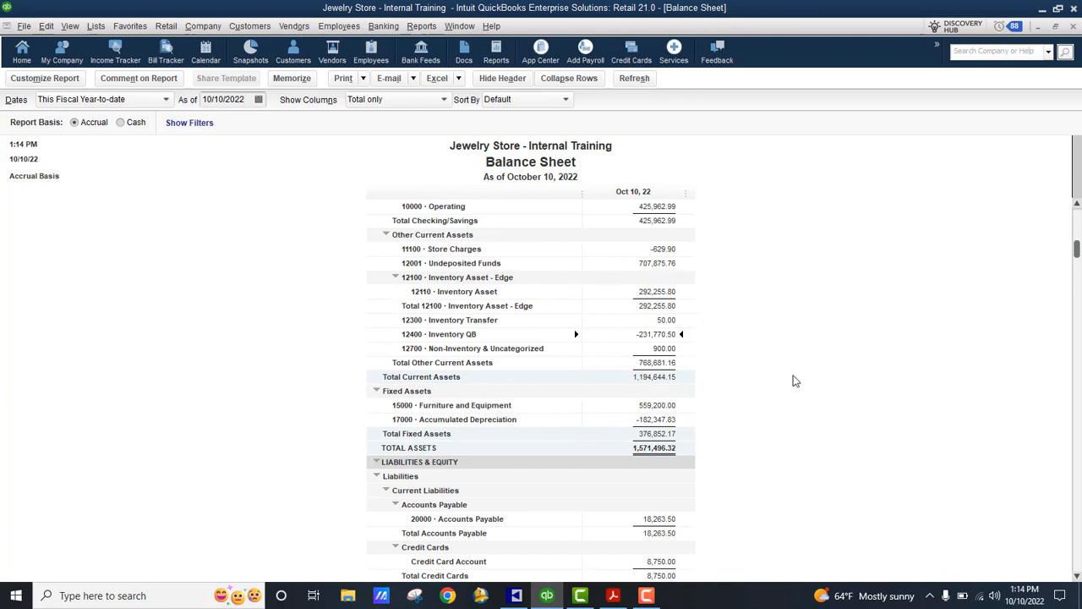
pyautogui.scroll(-5, 794, 382)
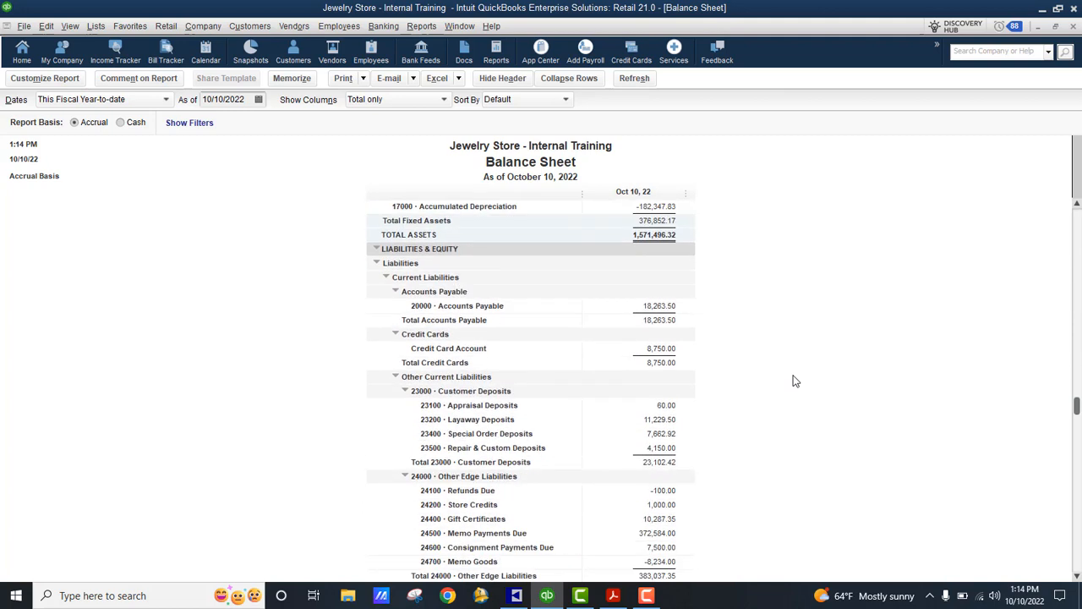
pyautogui.scroll(-2, 793, 382)
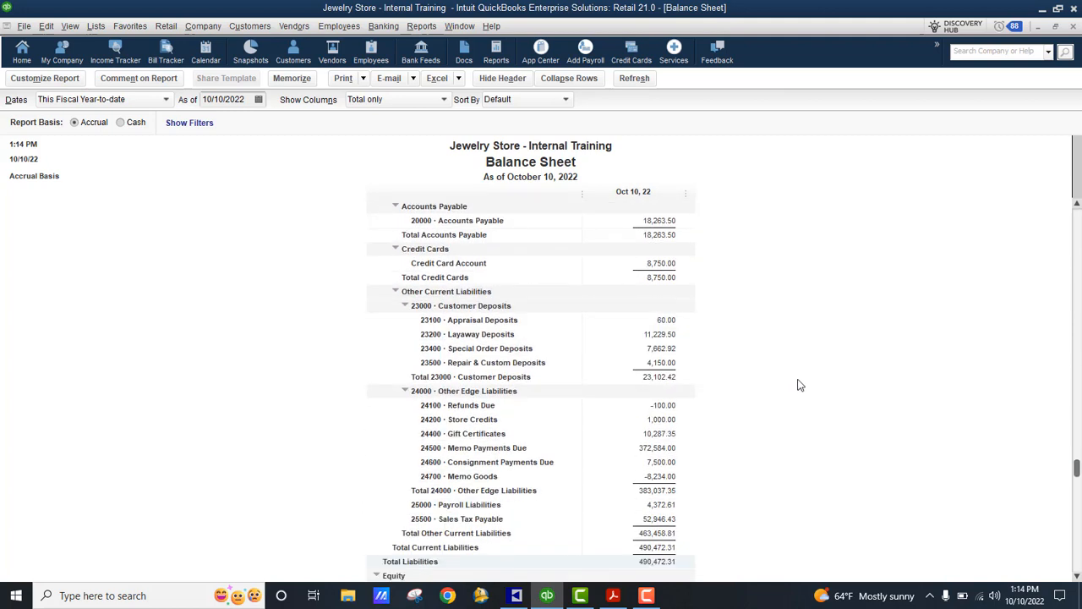
pyautogui.scroll(-1, 798, 385)
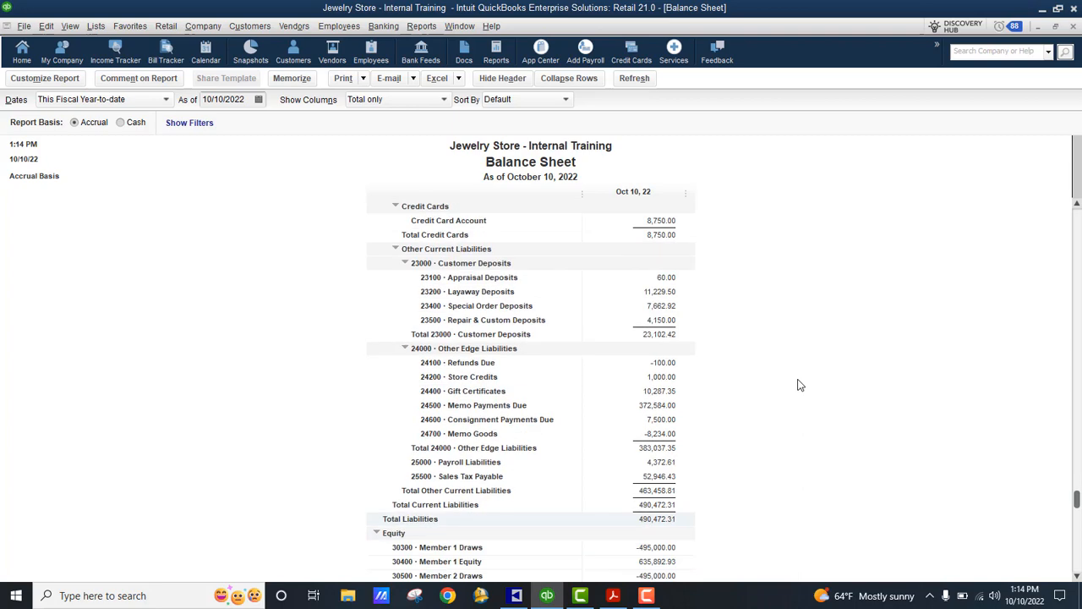
pyautogui.doubleClick(660, 407)
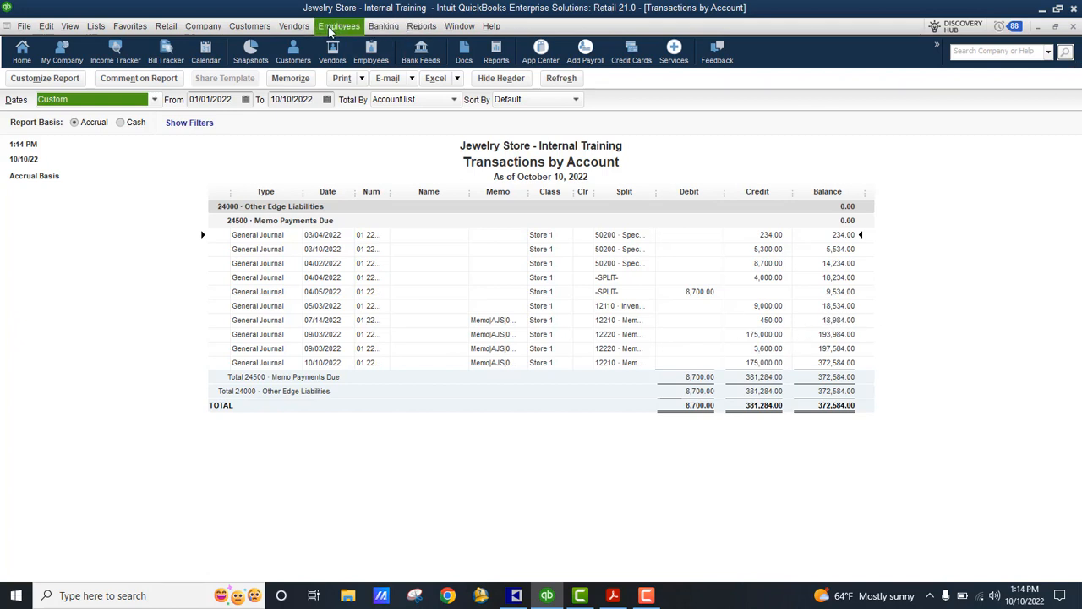
# - Start a check from the 10000 Operating account payable to Abbott Jewelry, continuing with the check instead of paying the vendor's unpaid bills
pyautogui.click(401, 31)
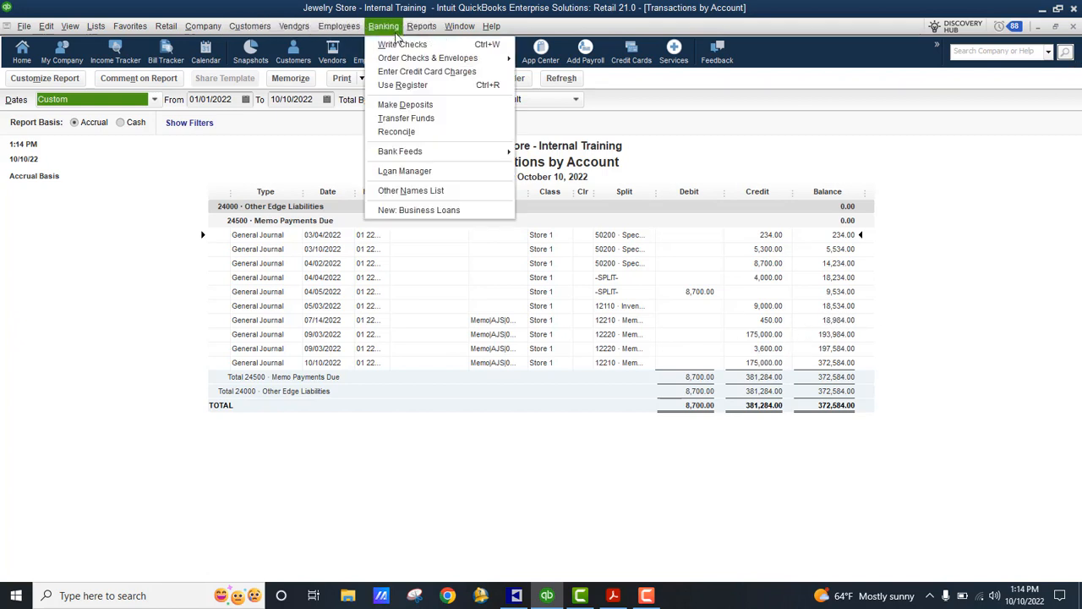
pyautogui.click(395, 45)
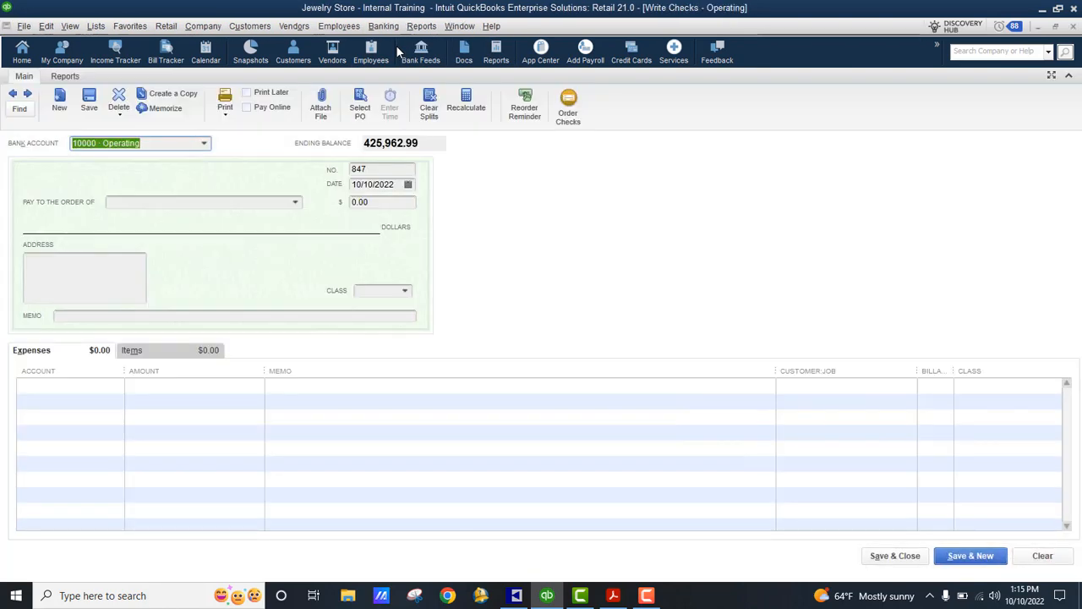
pyautogui.click(214, 200)
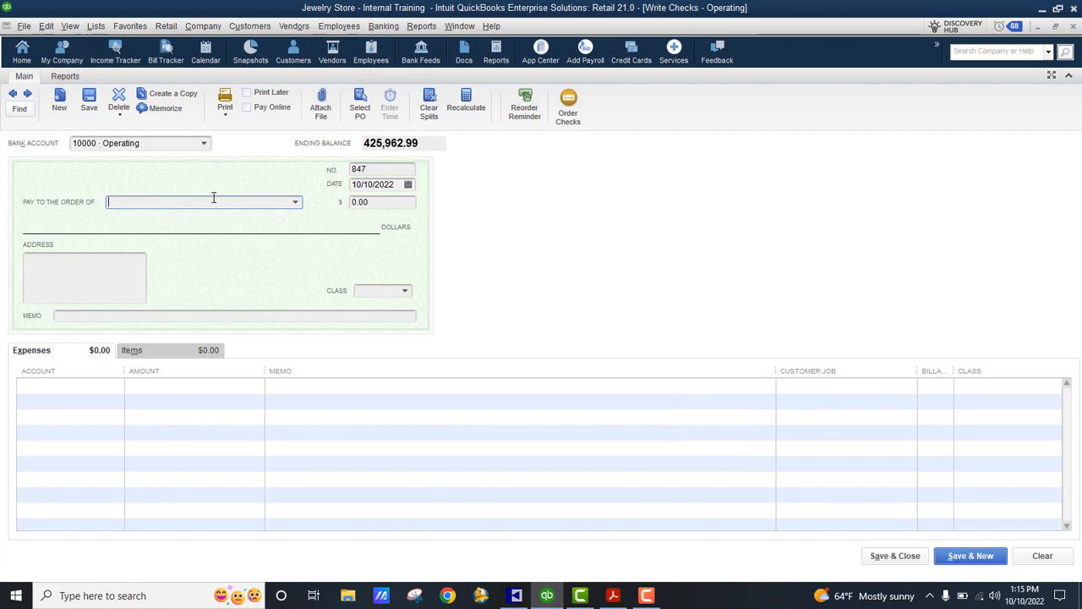
pyautogui.write('Abbott Jewelry')
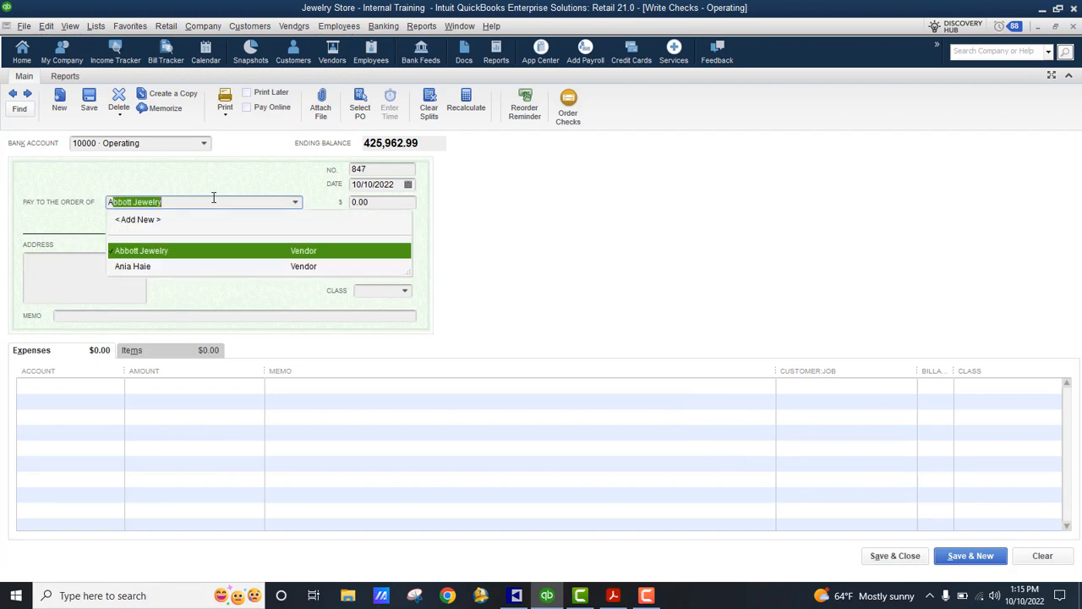
pyautogui.press('Tab')
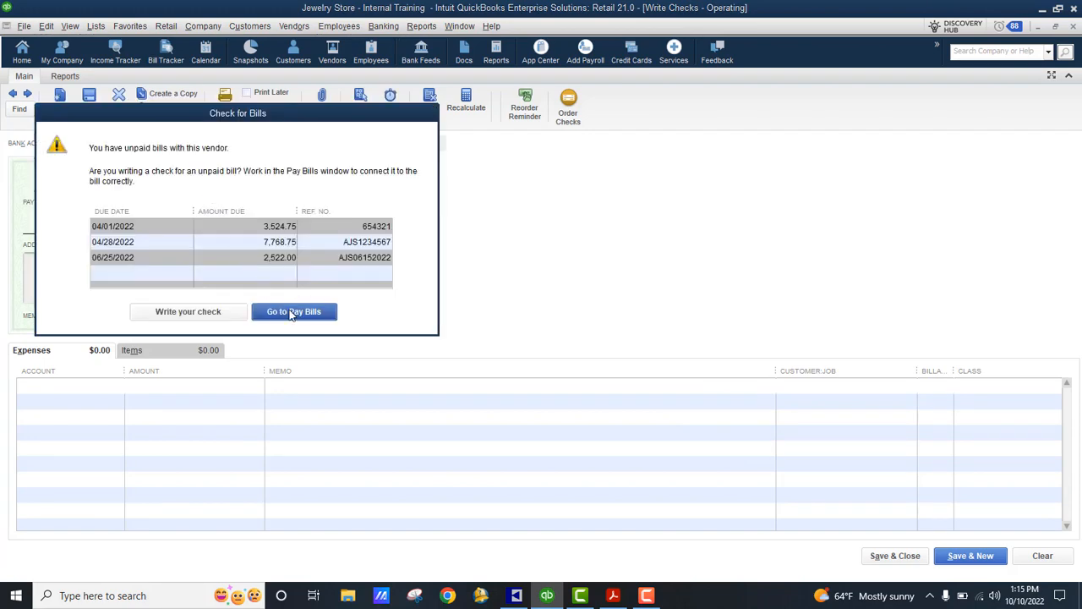
pyautogui.click(211, 314)
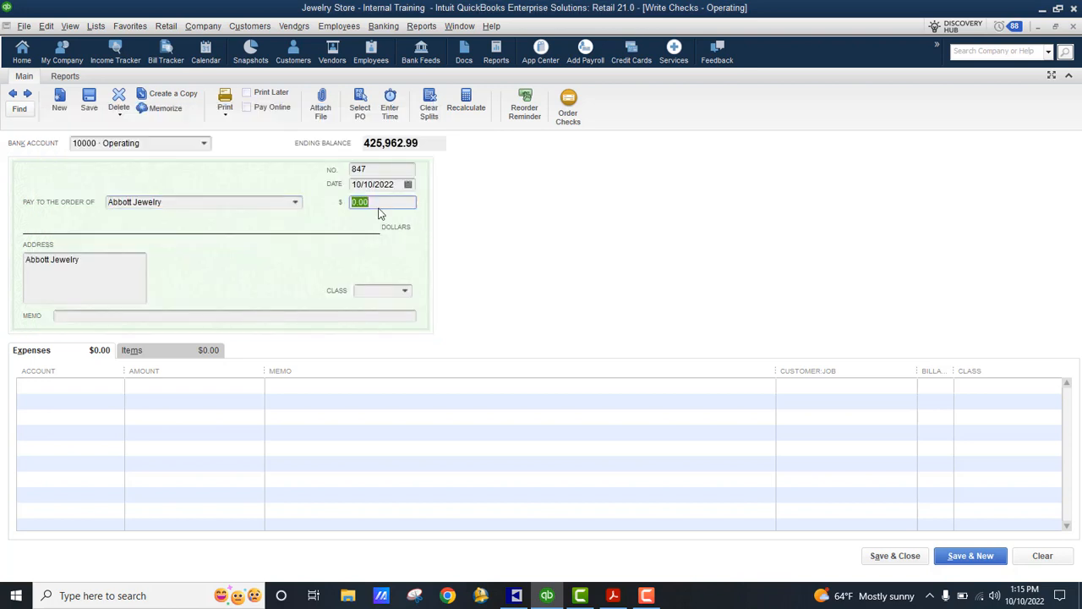
# - Set the check amount to 175,000.00, assign its expense line to 24500 Memo Payments Due, and save and close the check
pyautogui.write('175,00')
pyautogui.click(87, 388)
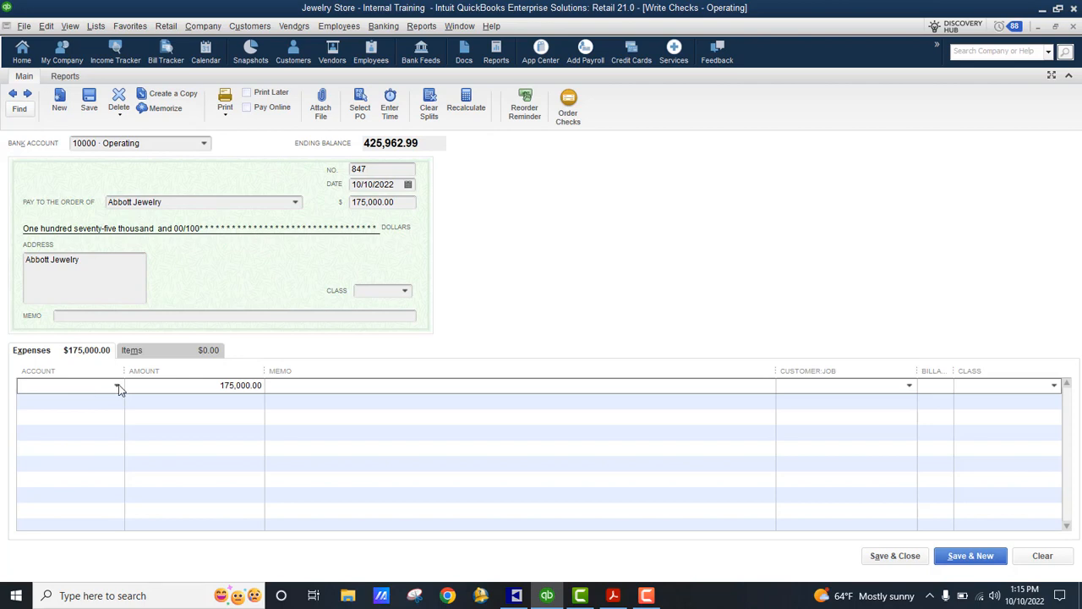
pyautogui.write('mem')
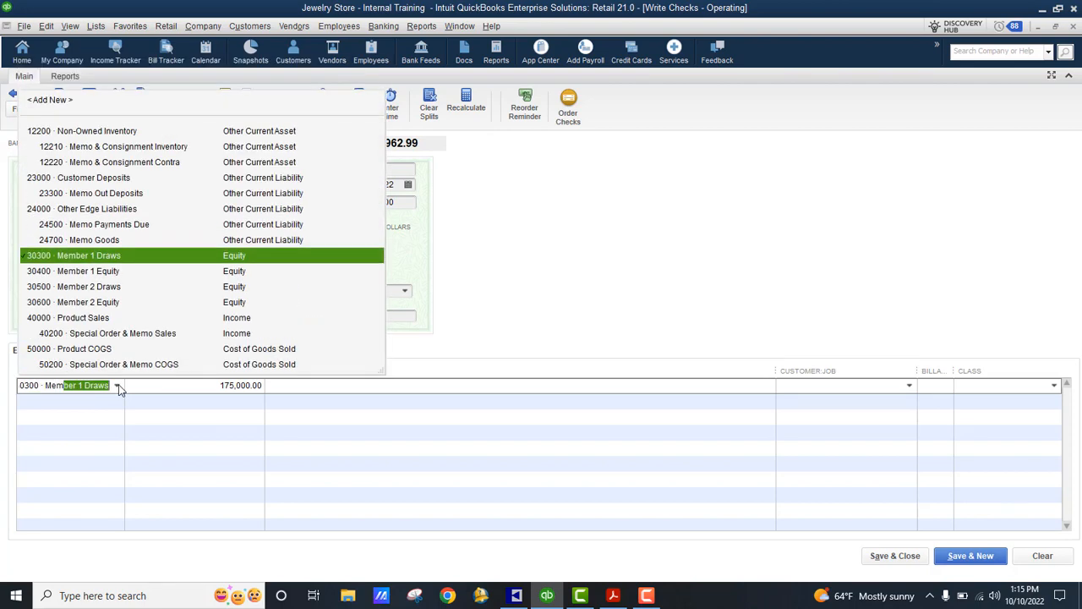
pyautogui.write('o p')
pyautogui.press('Up')
pyautogui.press('Tab')
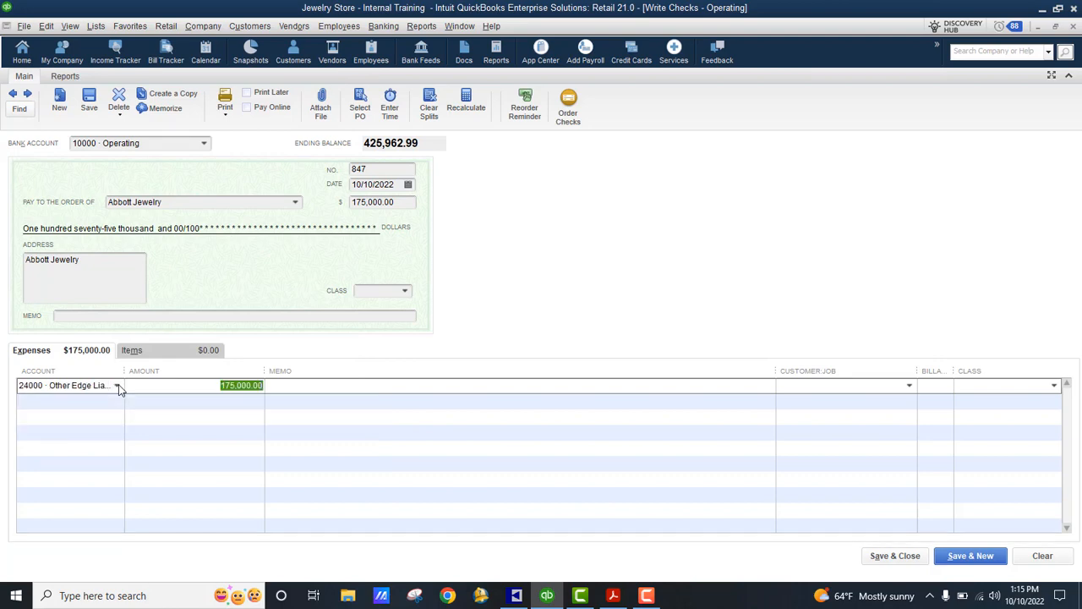
pyautogui.click(892, 562)
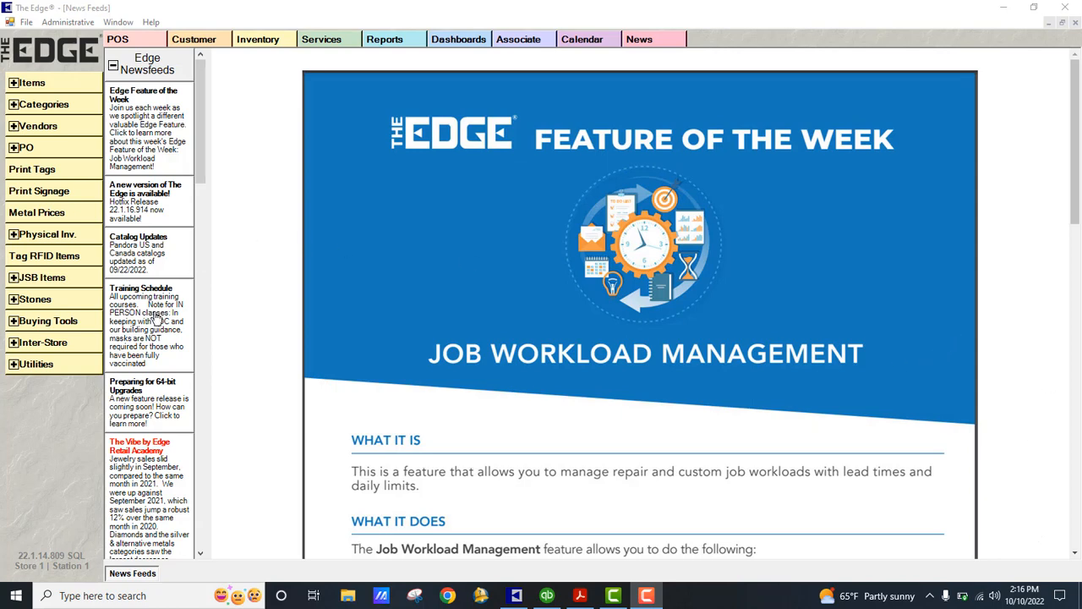
# - Open the Training Schedule news feed in The Edge and look through the course listings down to the QuickBooks webinar
pyautogui.click(157, 317)
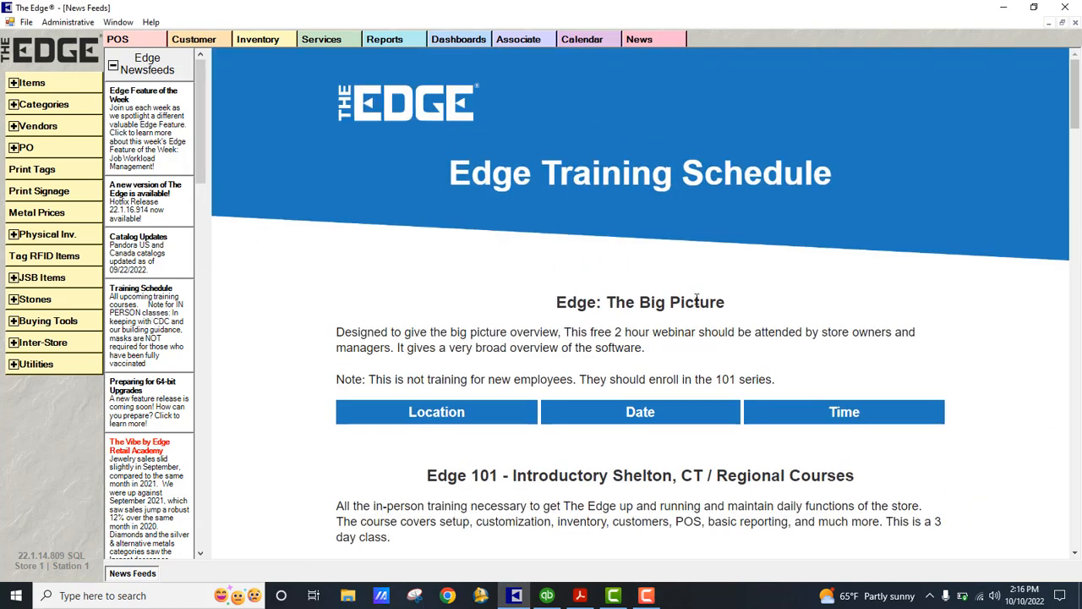
pyautogui.scroll(-3, 716, 283)
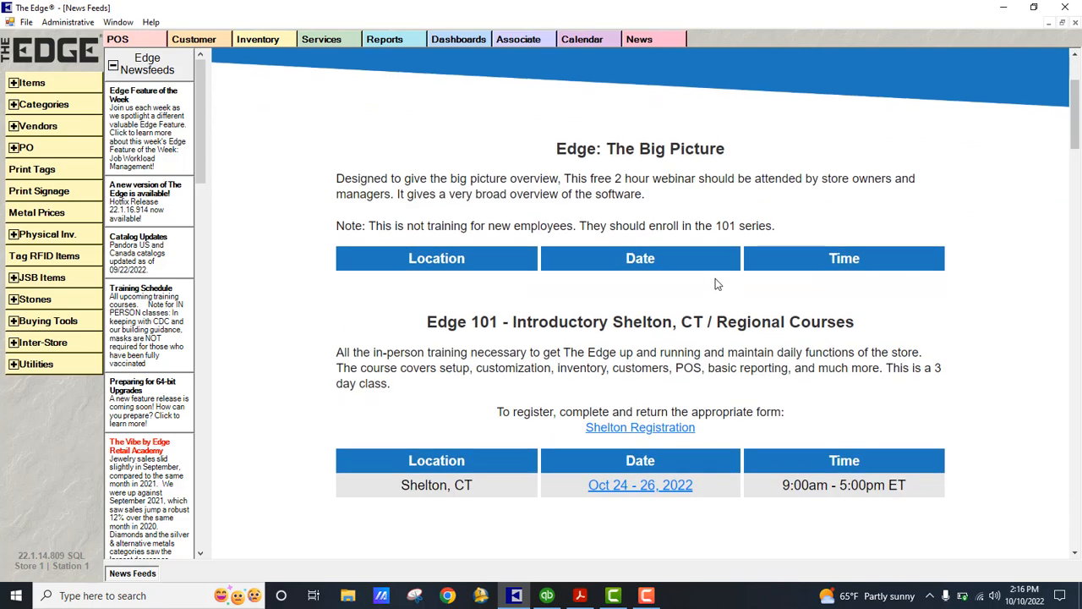
pyautogui.scroll(-7, 715, 284)
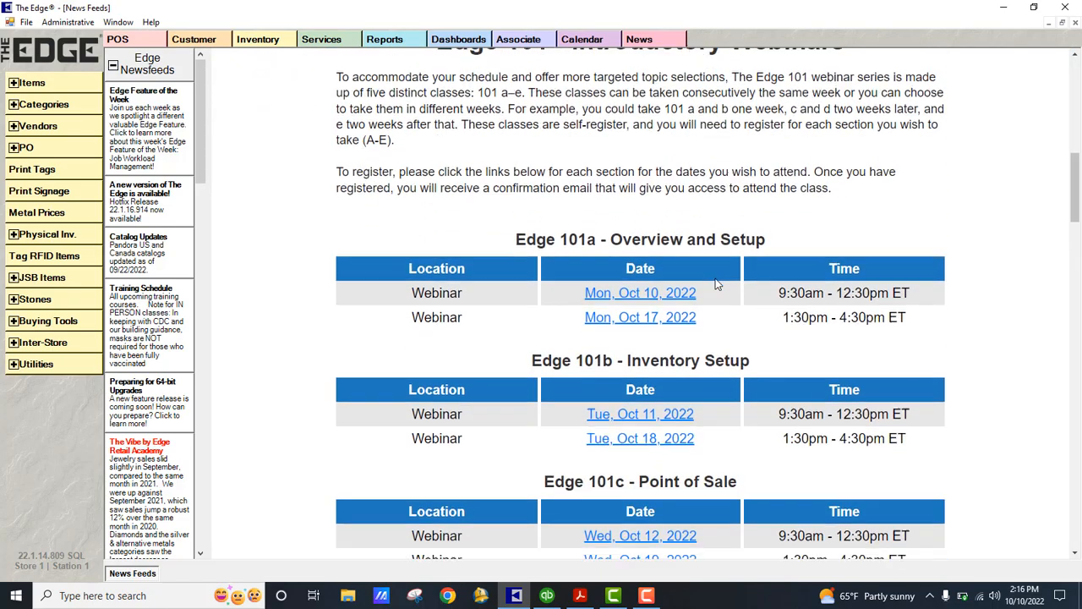
pyautogui.scroll(-12, 715, 284)
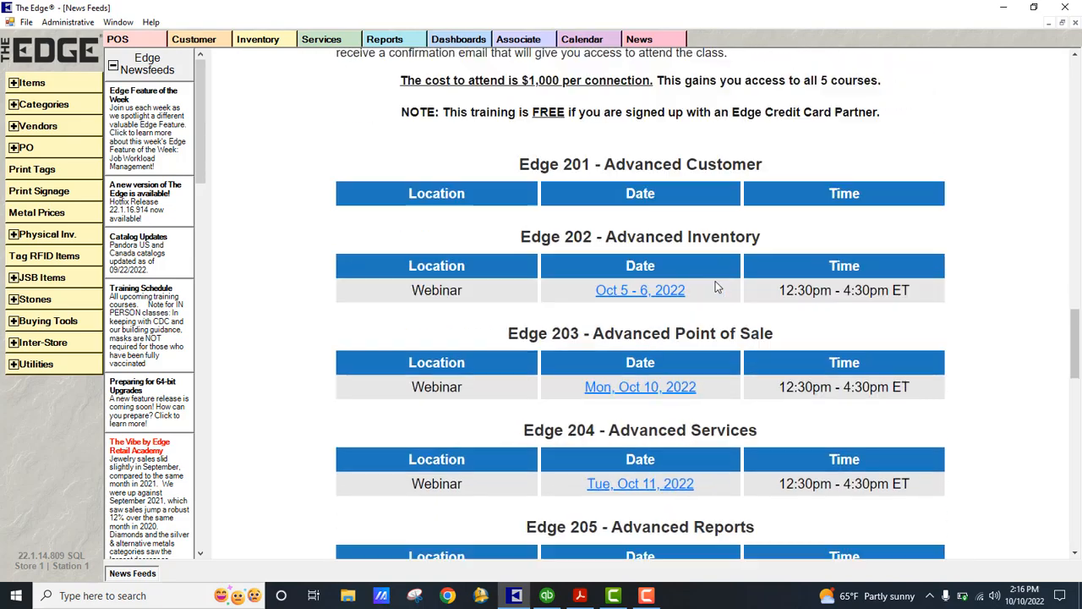
pyautogui.scroll(-7, 715, 287)
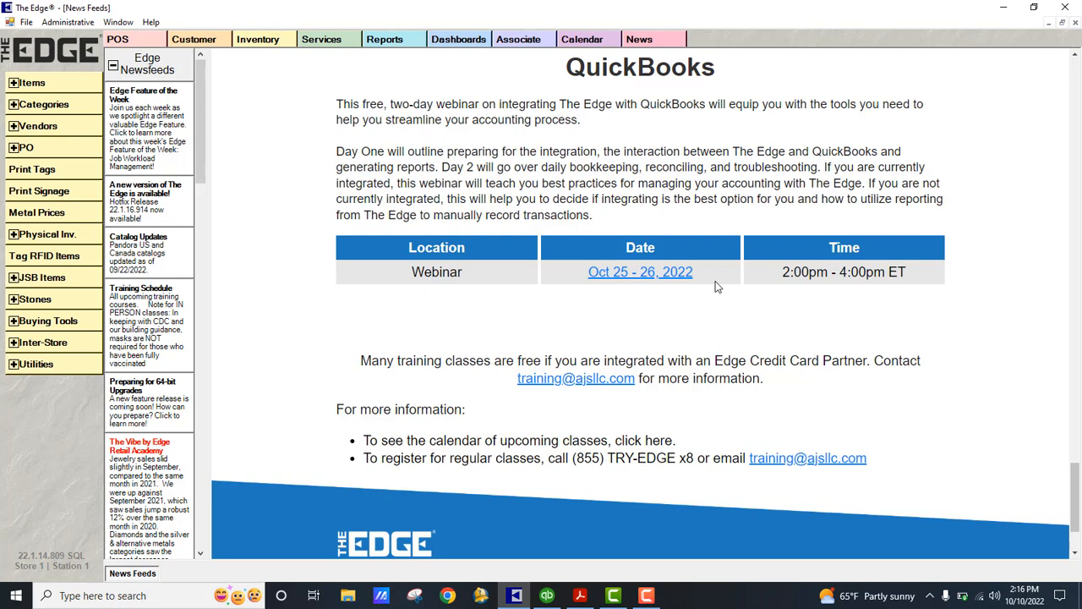
pyautogui.click(647, 595)
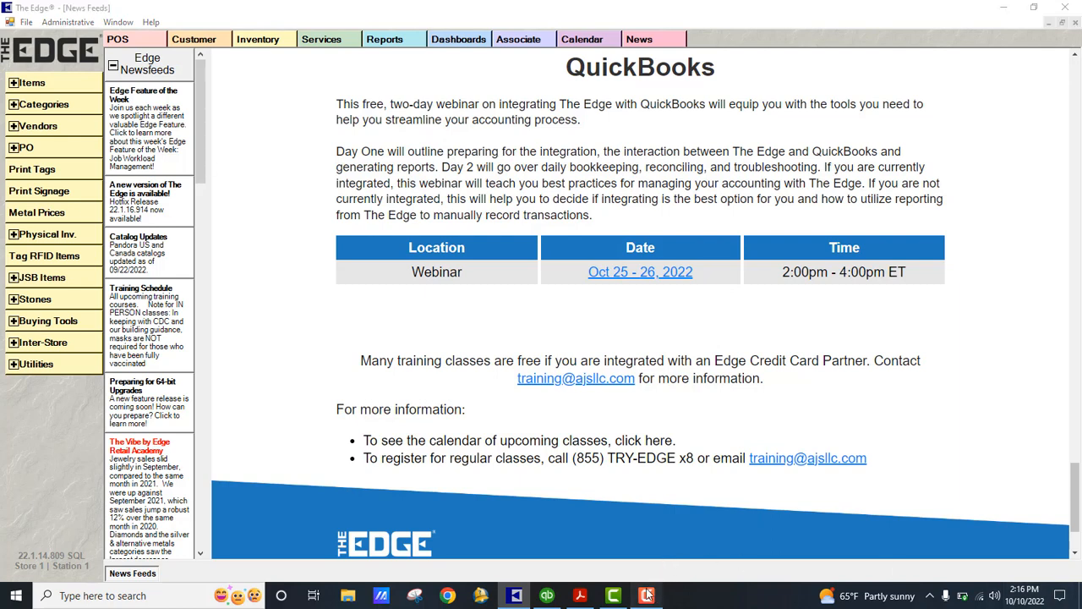